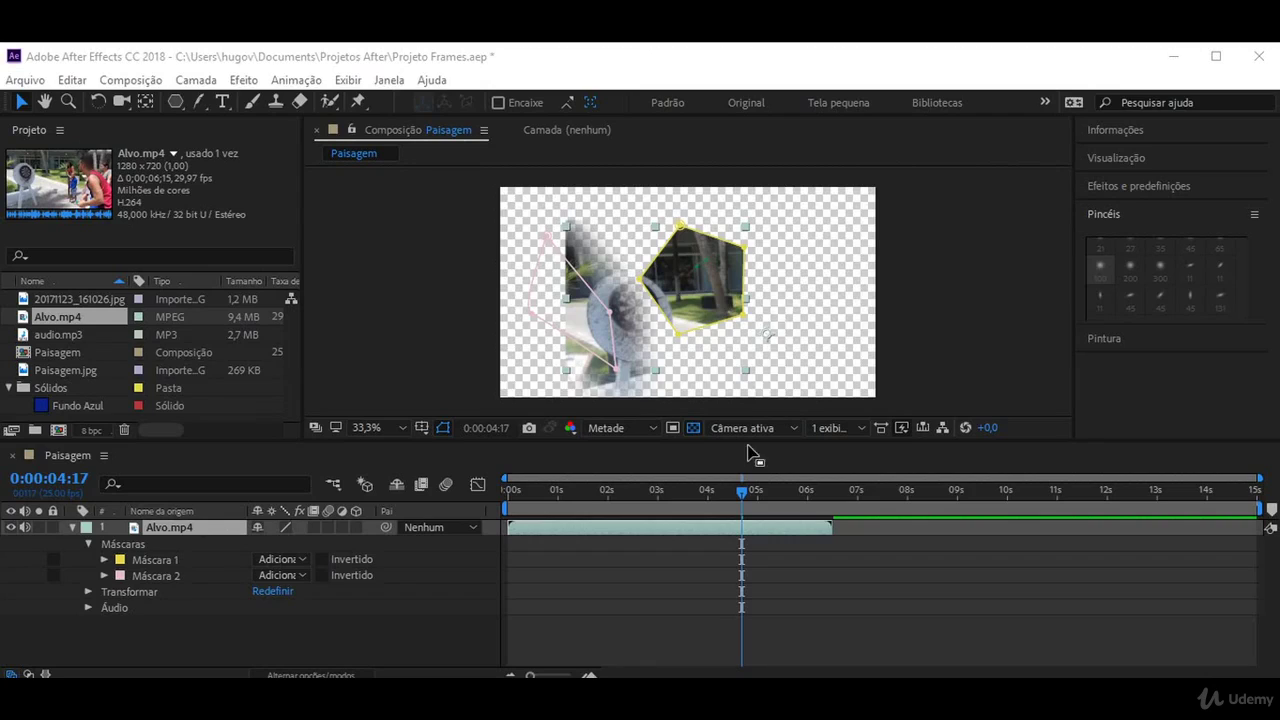
# Delete the masked Alvo.mp4 layer and add a fresh Alvo.mp4 from the Project panel into Paisagem
pyautogui.click(706, 309)
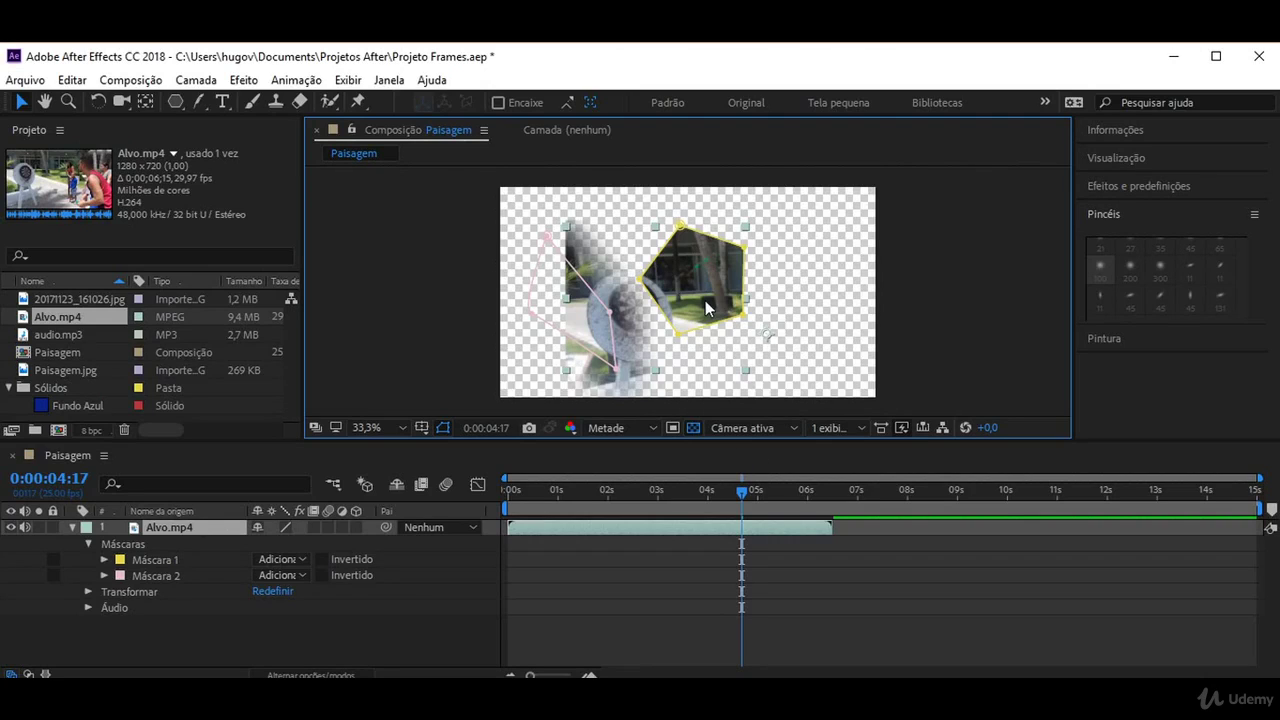
pyautogui.press('Delete')
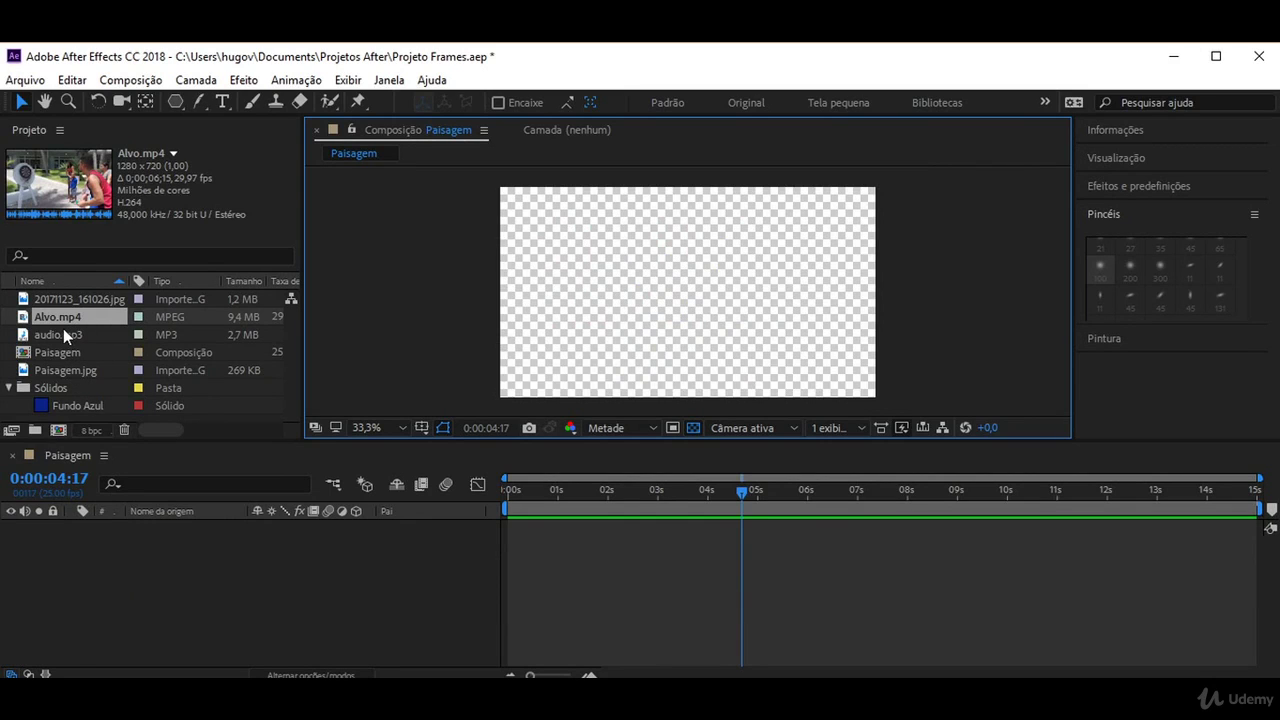
pyautogui.moveTo(60, 317); pyautogui.dragTo(170, 548)
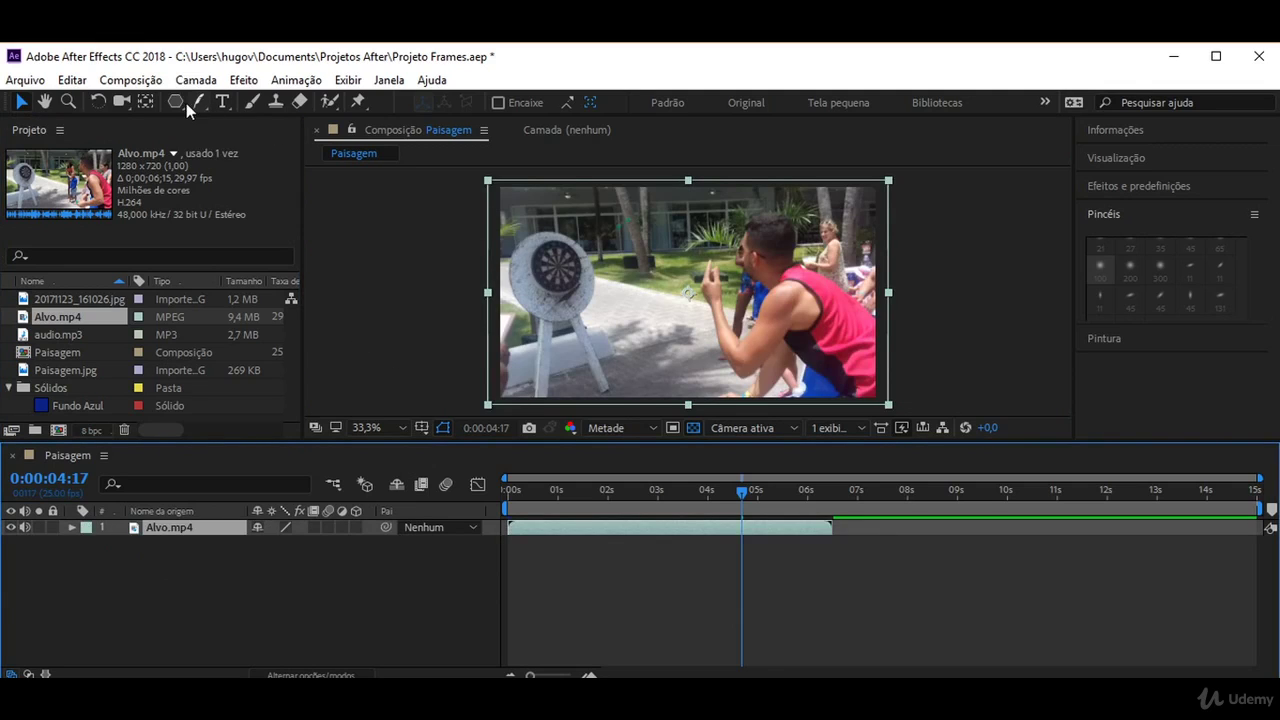
# Draw a closed, curved eye-shaped Pen mask on Alvo.mp4 around the dartboard and player
pyautogui.moveTo(204, 107); pyautogui.dragTo(270, 109)
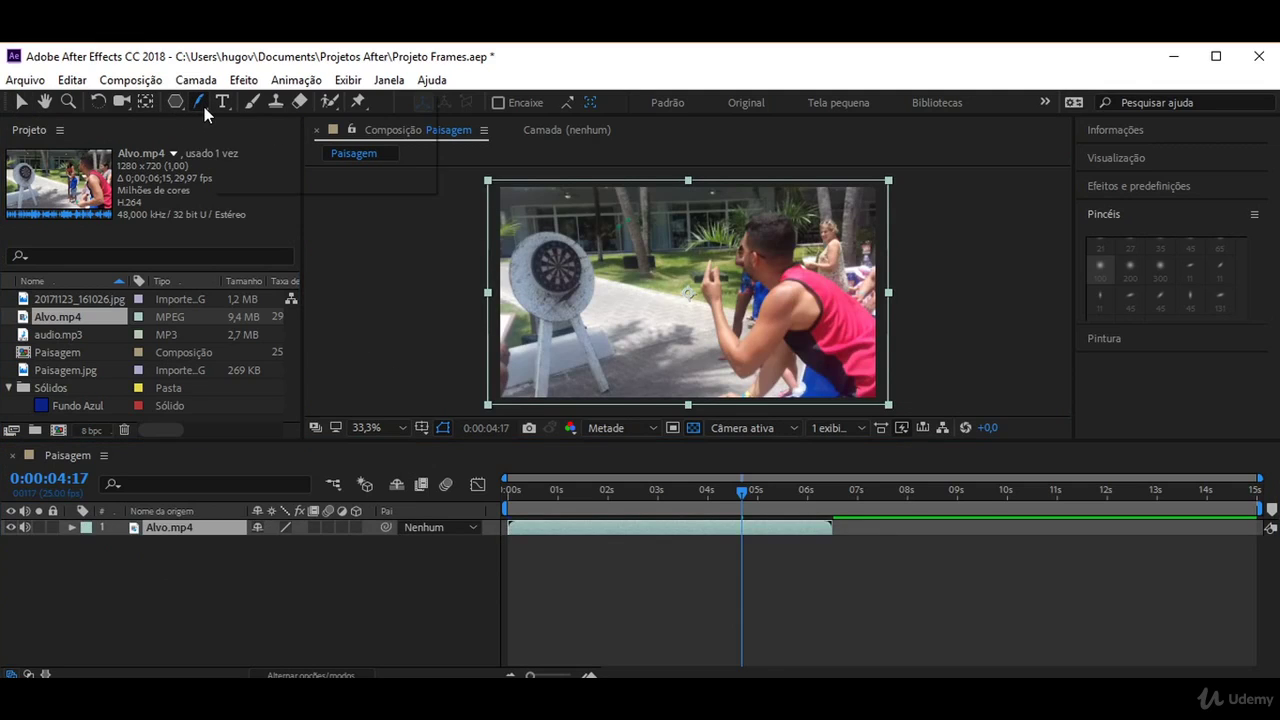
pyautogui.click(546, 229)
pyautogui.moveTo(655, 352); pyautogui.dragTo(761, 355)
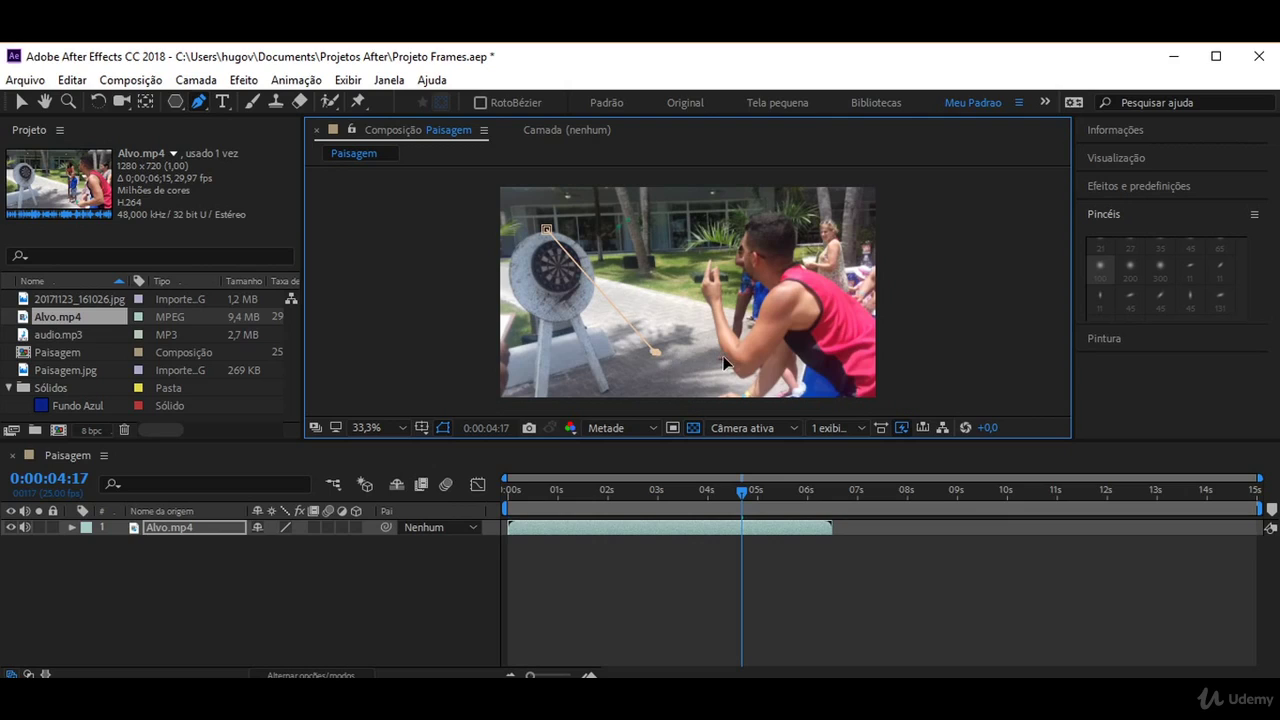
pyautogui.click(856, 246)
pyautogui.moveTo(855, 244); pyautogui.dragTo(842, 222)
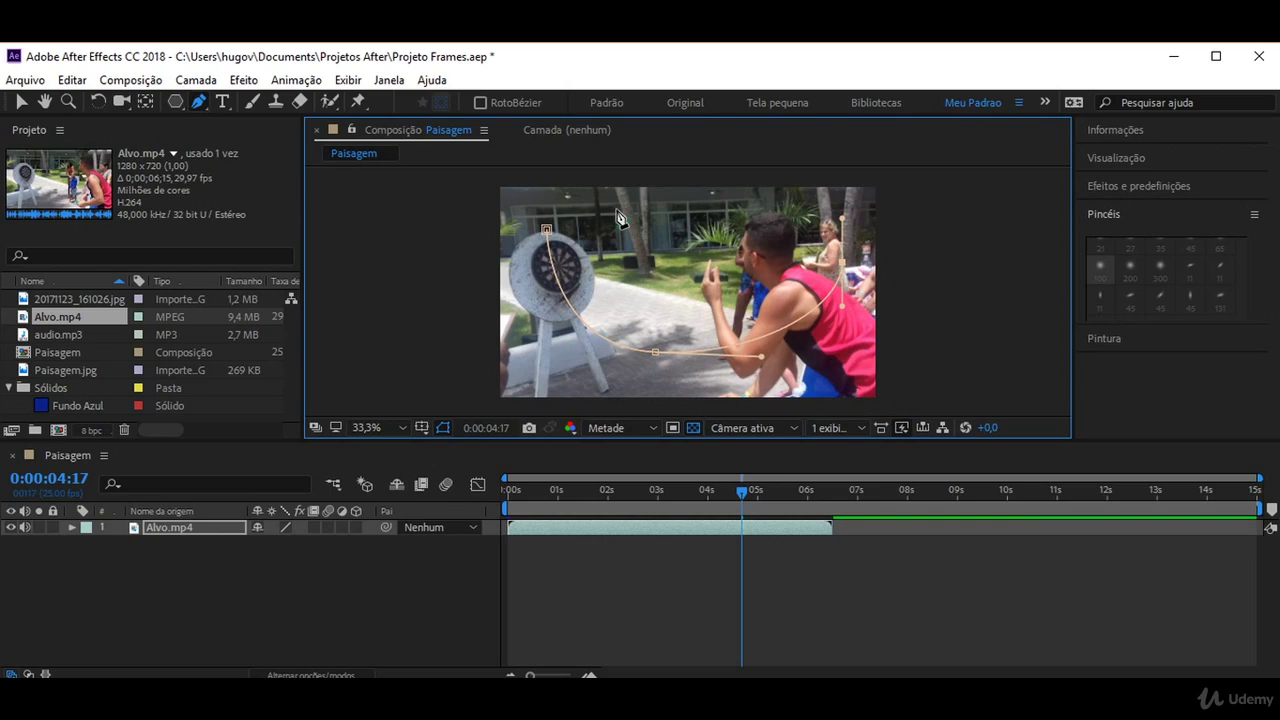
pyautogui.moveTo(611, 207); pyautogui.dragTo(590, 220)
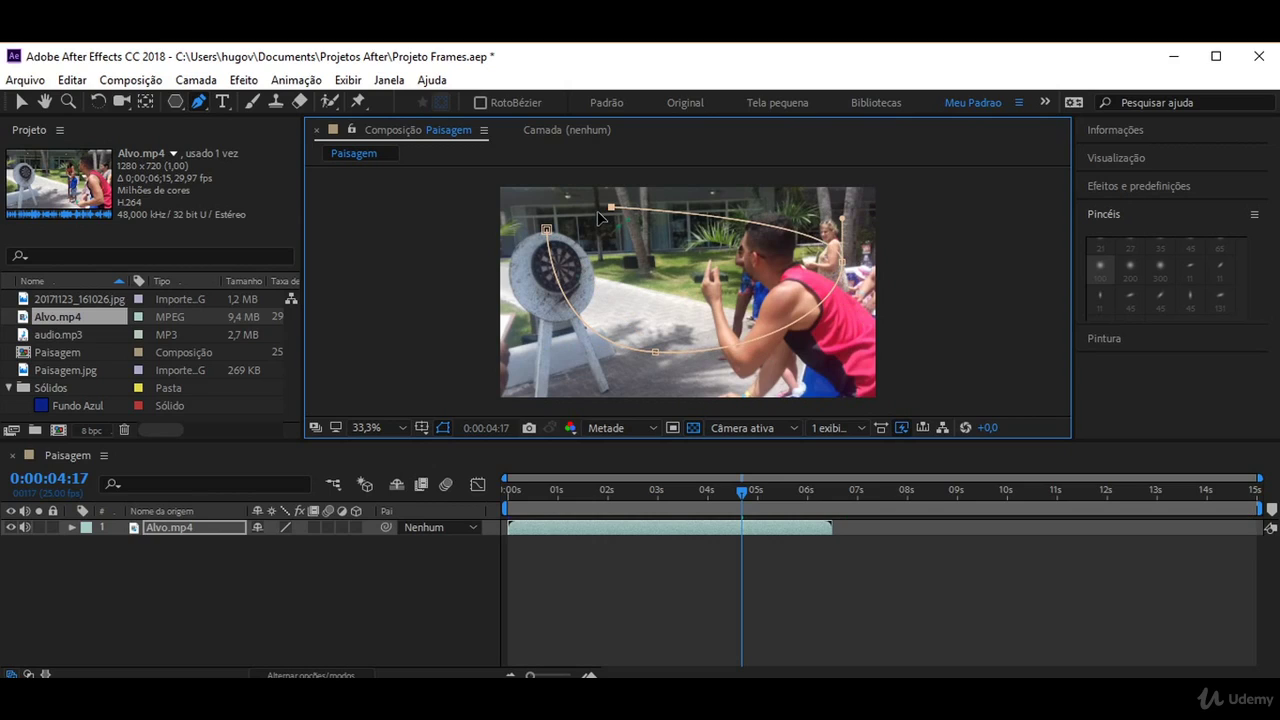
pyautogui.click(546, 230)
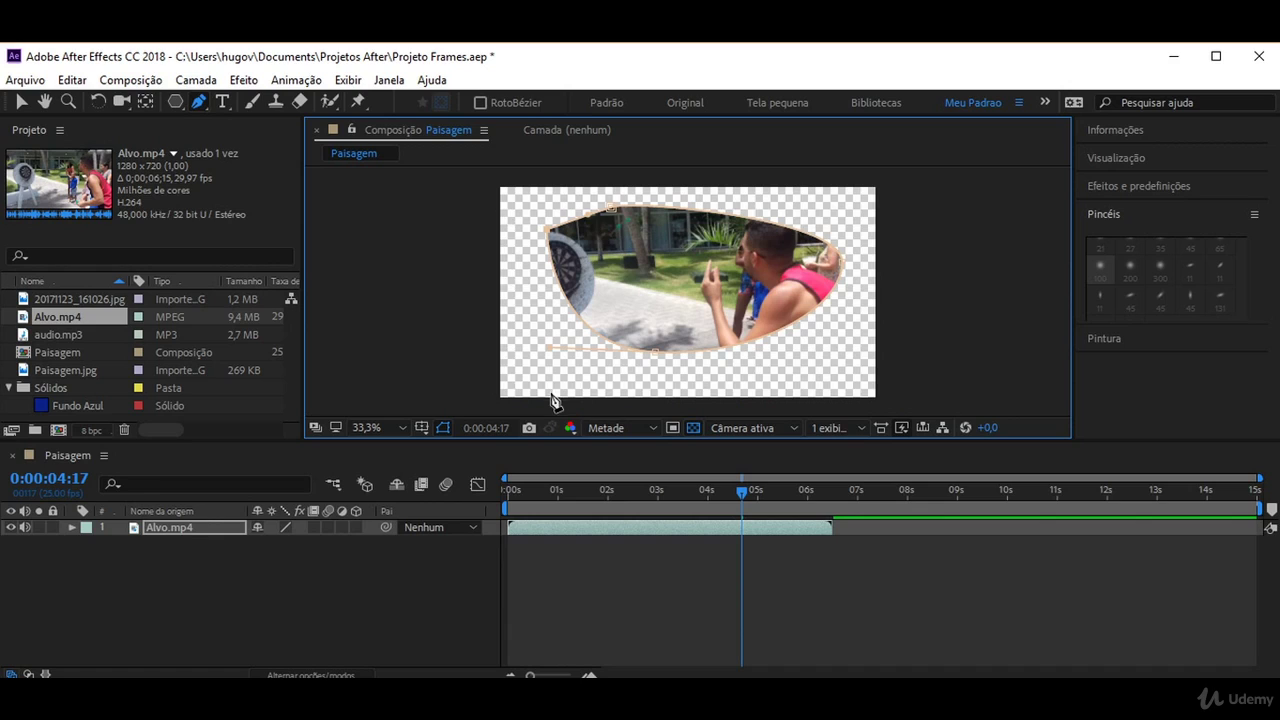
pyautogui.click(22, 102)
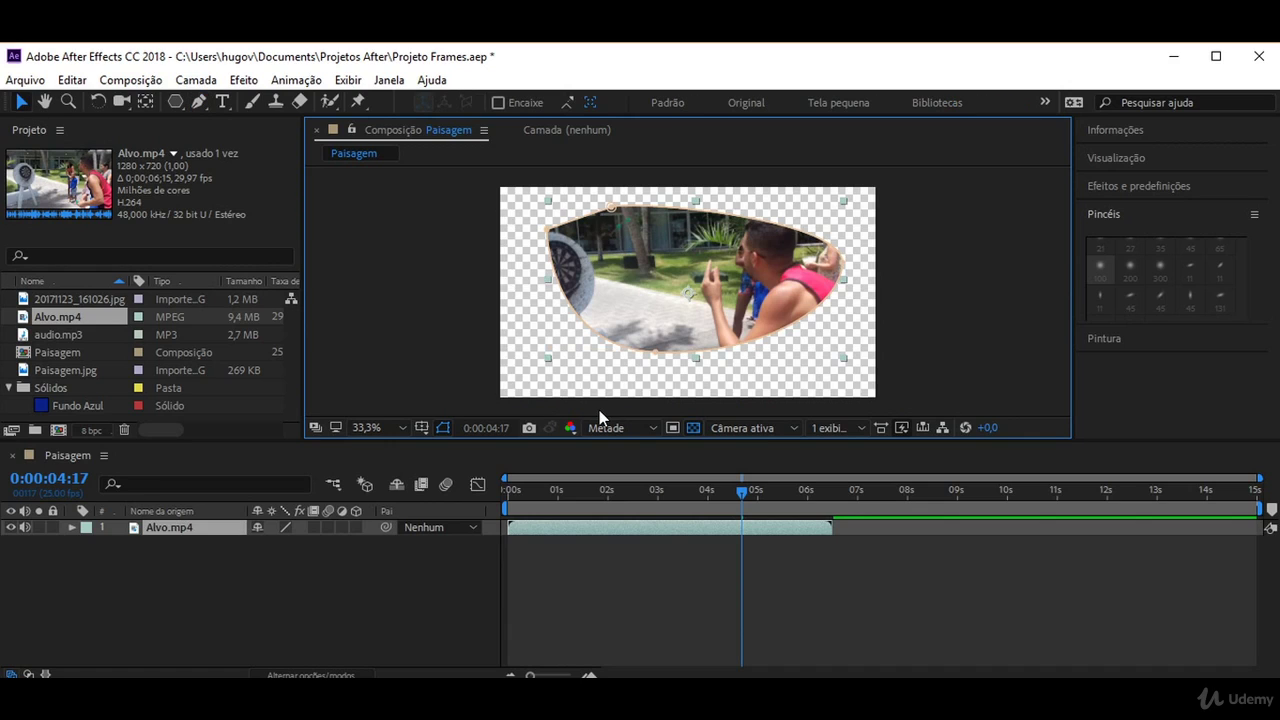
pyautogui.click(873, 347)
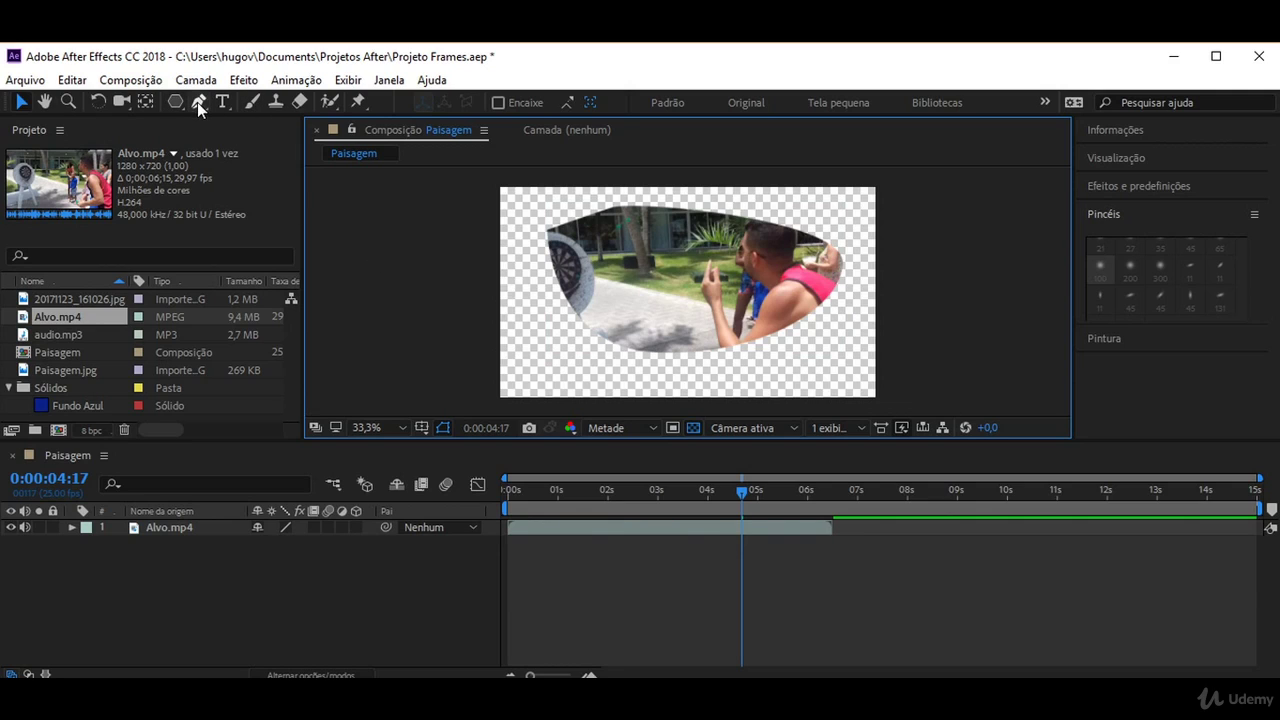
# Feather the Alvo.mp4 mask edge widely outward using the Mask Feather tool
pyautogui.moveTo(197, 102); pyautogui.dragTo(297, 183)
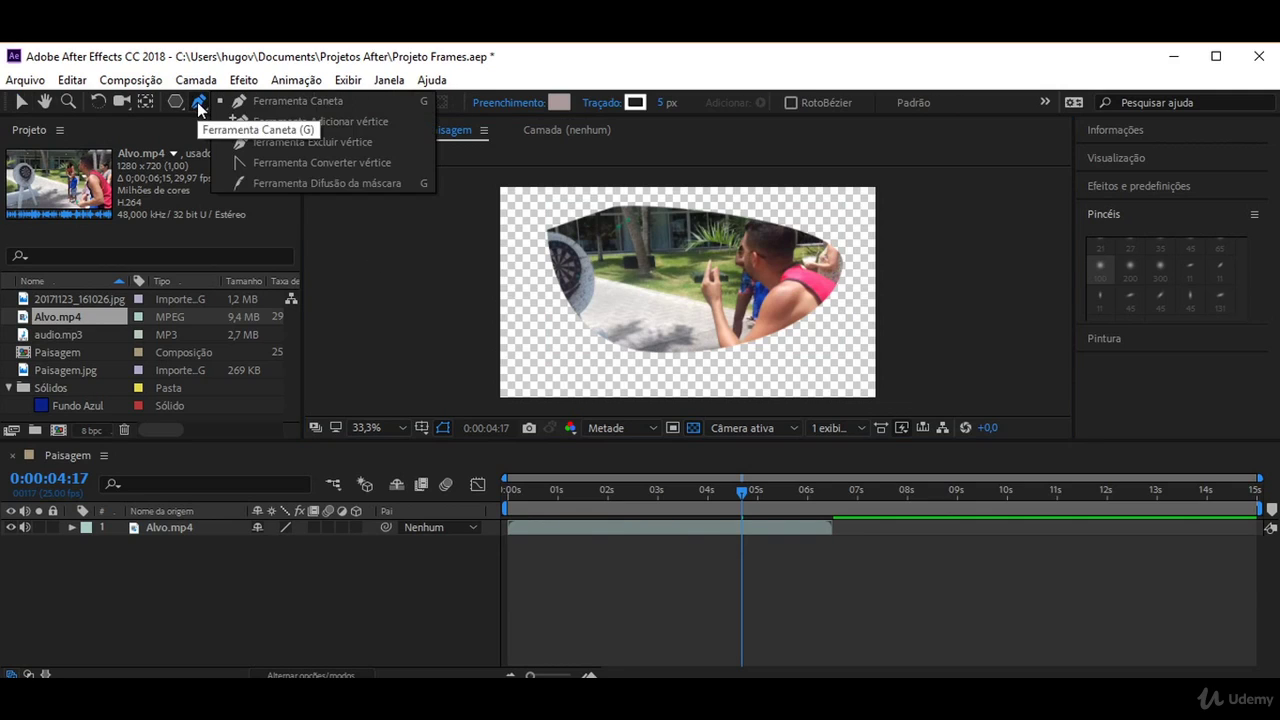
pyautogui.click(557, 228)
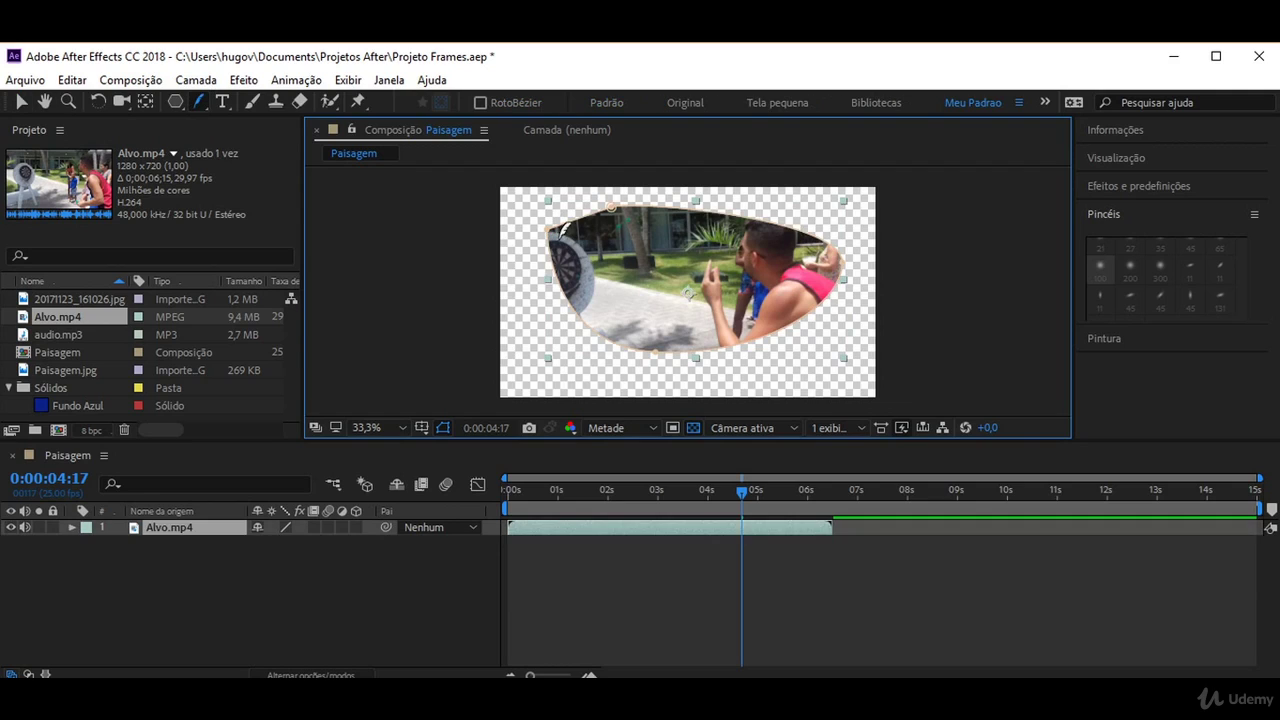
pyautogui.click(613, 212)
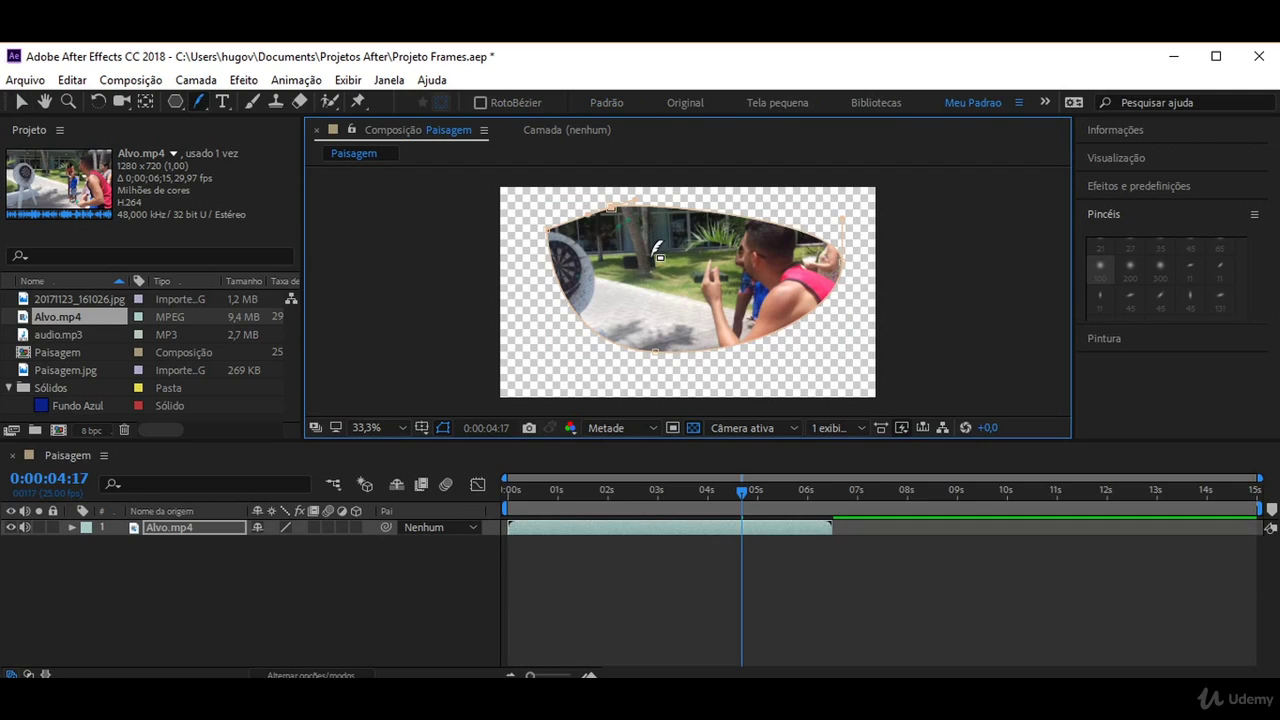
pyautogui.moveTo(613, 212); pyautogui.dragTo(568, 190)
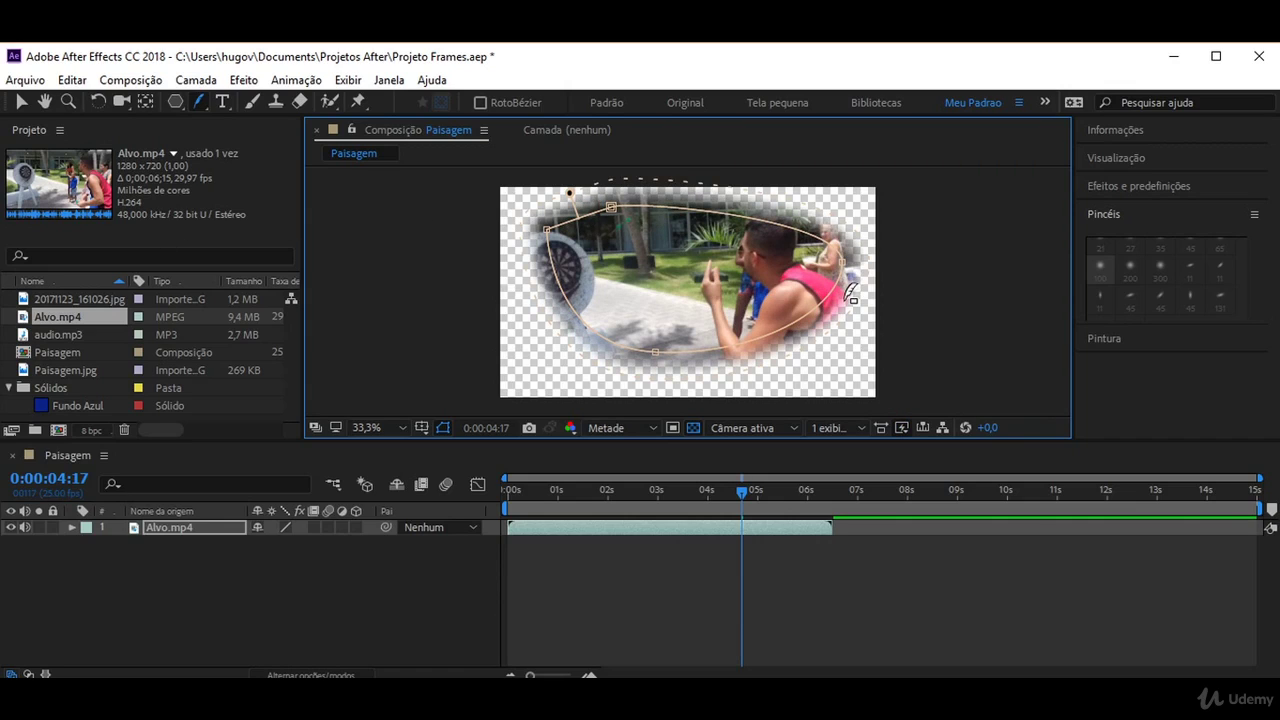
# Select Alvo.mp4 and reveal Máscara 1's feather, opacity and expansion properties in the timeline
pyautogui.click(20, 102)
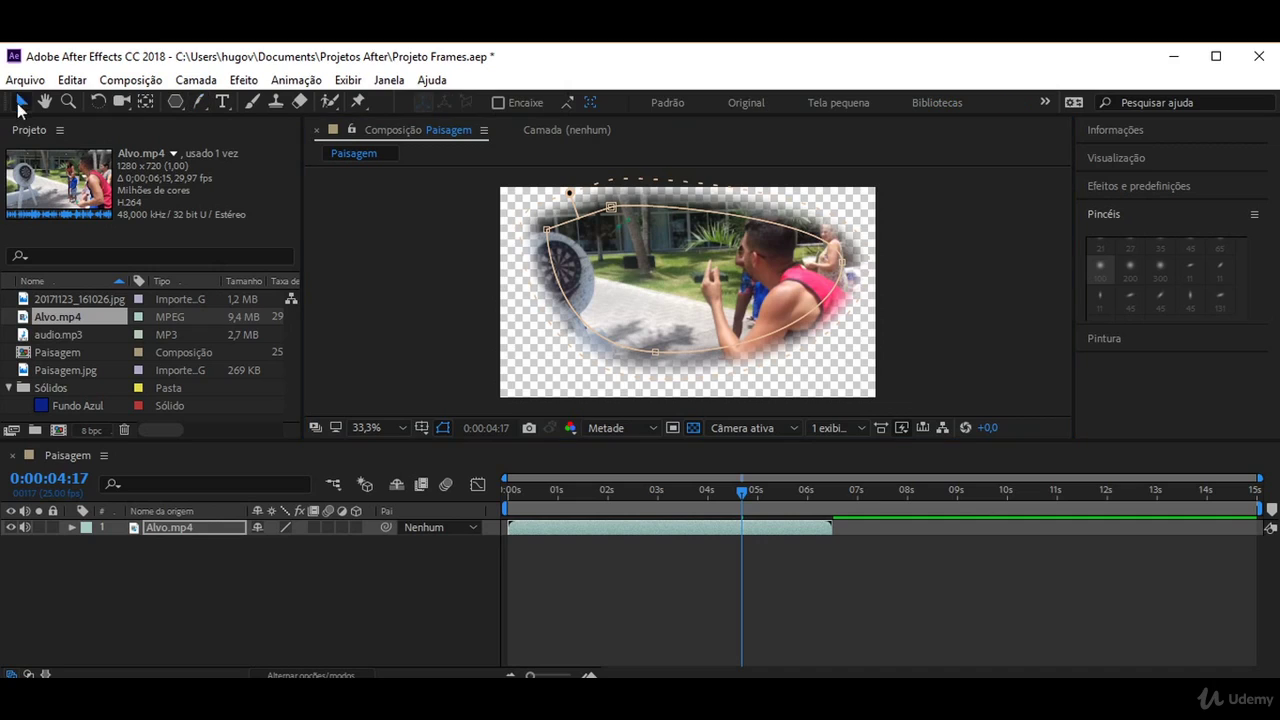
pyautogui.click(855, 393)
pyautogui.click(888, 397)
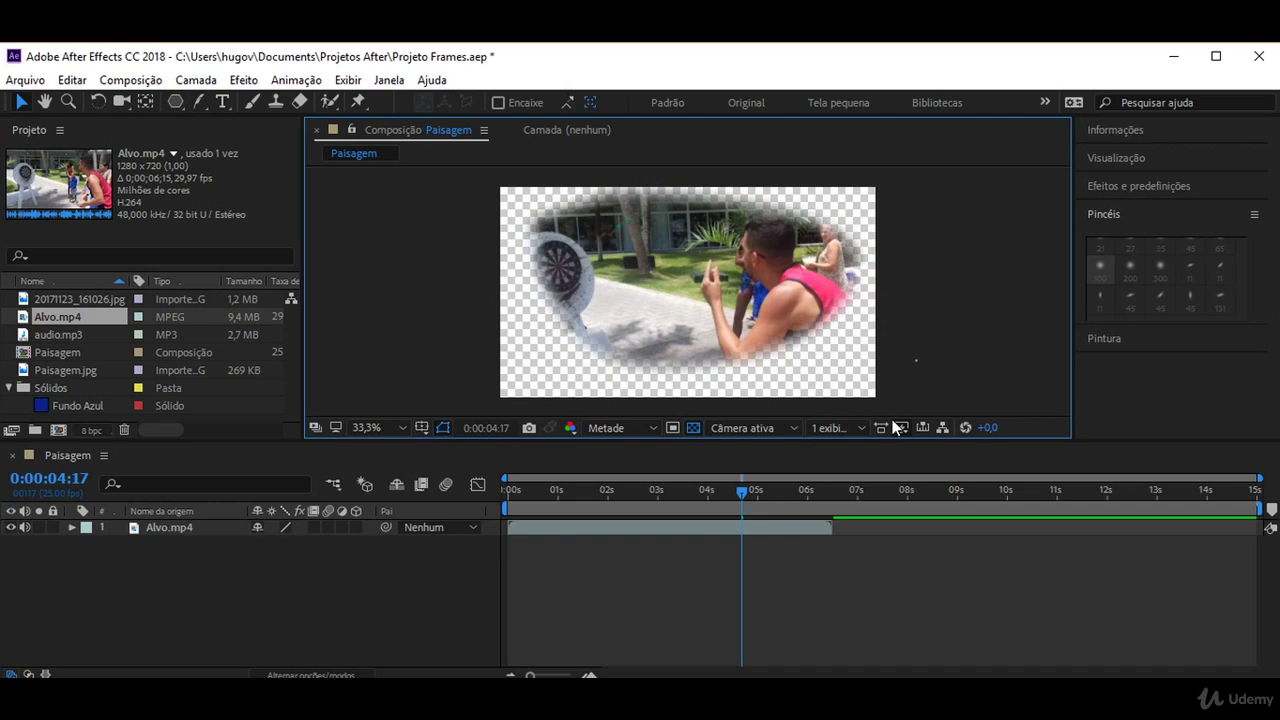
pyautogui.click(754, 312)
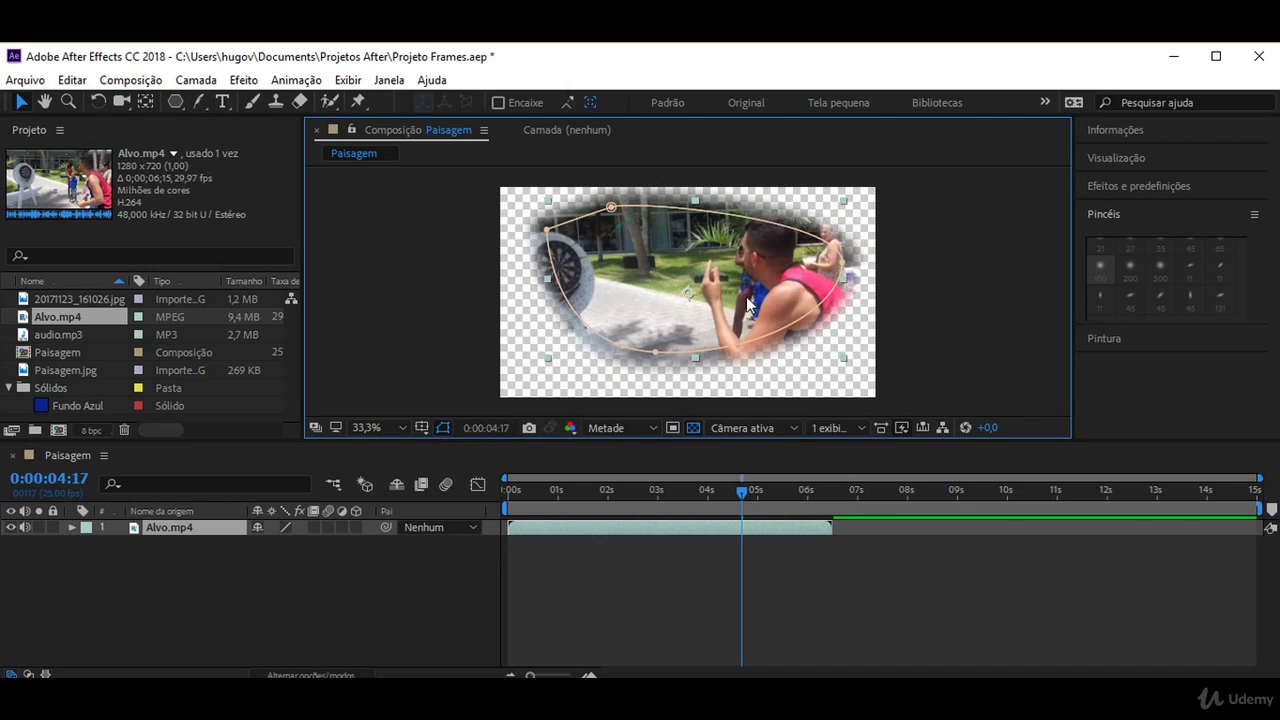
pyautogui.click(70, 527)
pyautogui.click(90, 544)
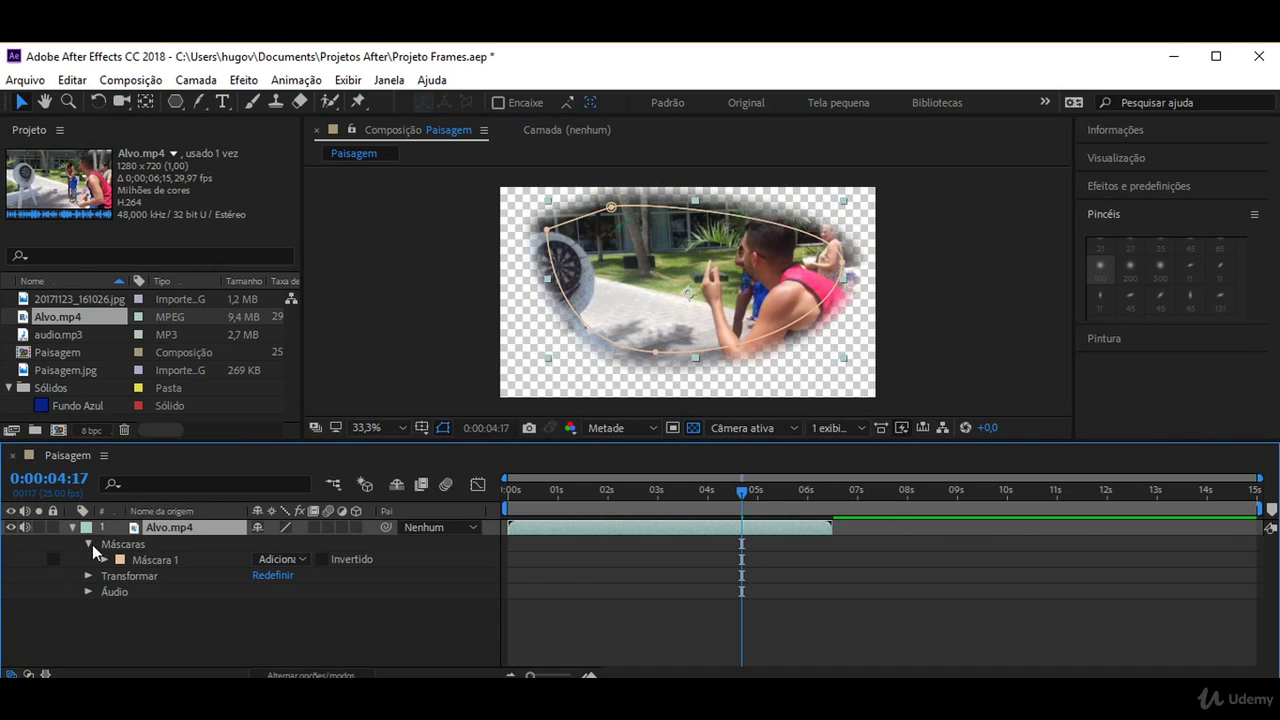
pyautogui.click(102, 560)
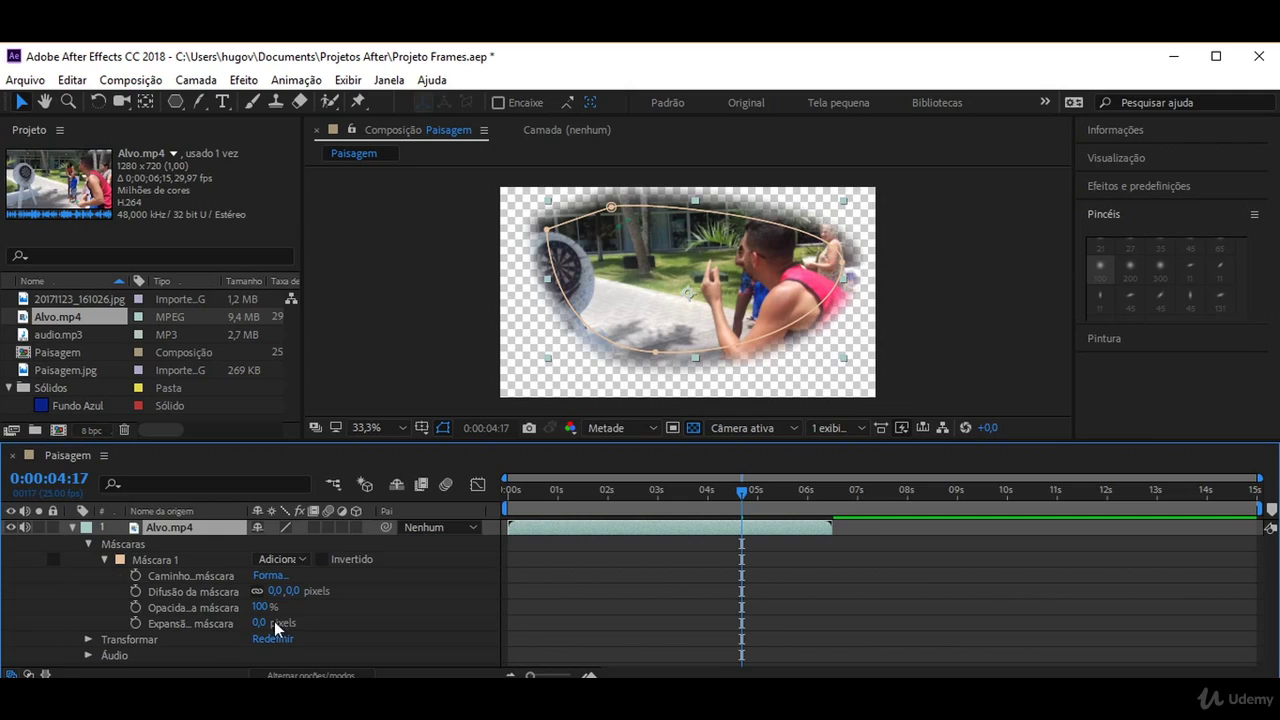
# Set Máscara 1's Difusão da máscara (feather) to 62 px and preview the softened edge
pyautogui.moveTo(283, 593); pyautogui.dragTo(318, 590)
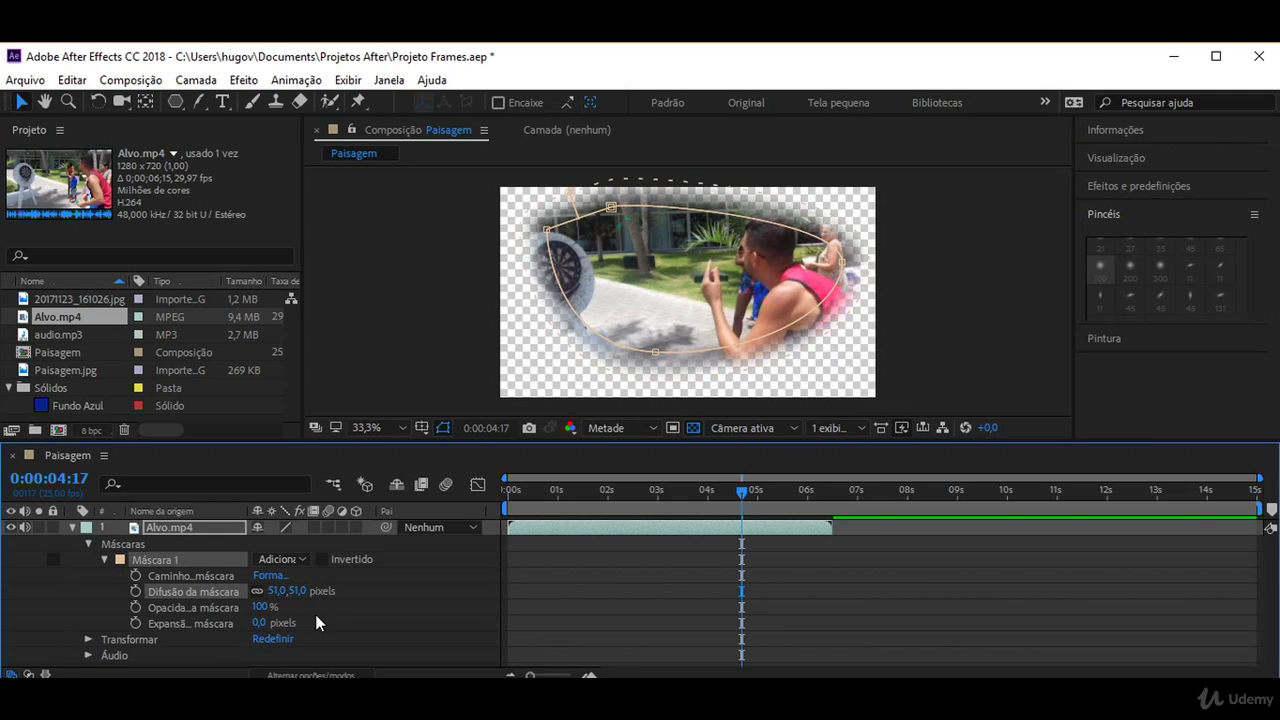
pyautogui.moveTo(287, 591); pyautogui.dragTo(300, 591)
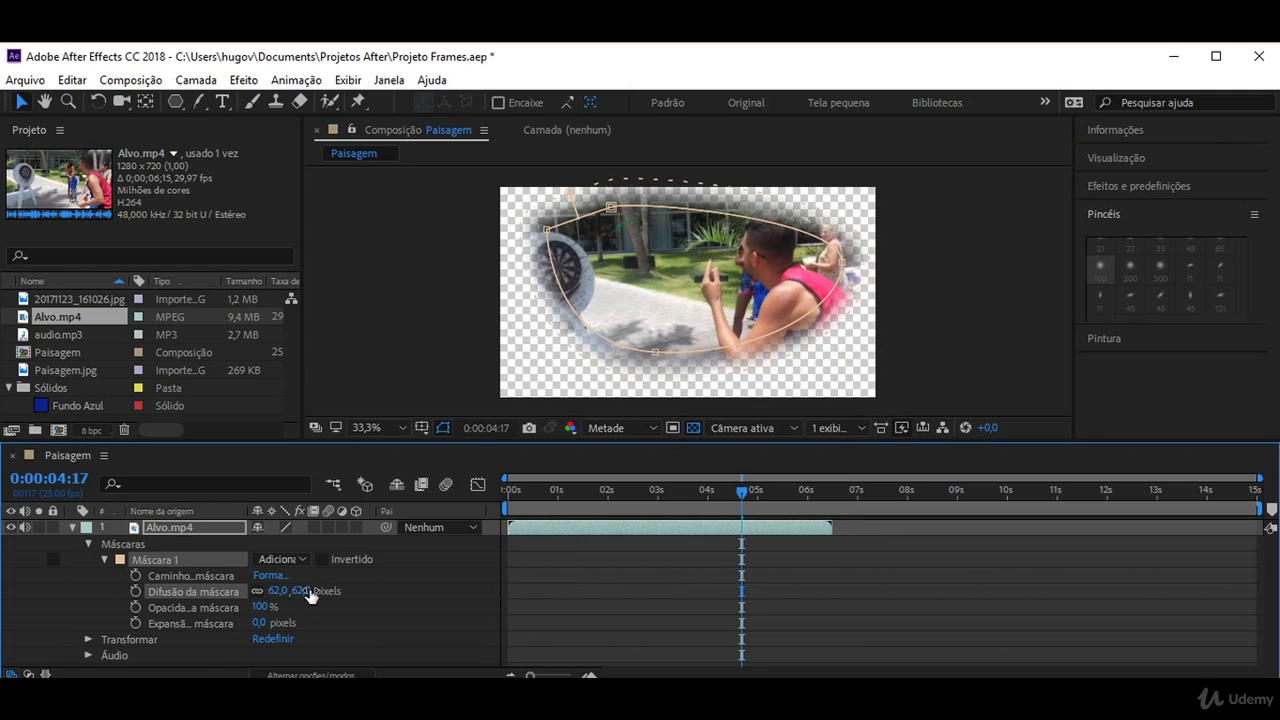
pyautogui.click(862, 369)
pyautogui.click(914, 351)
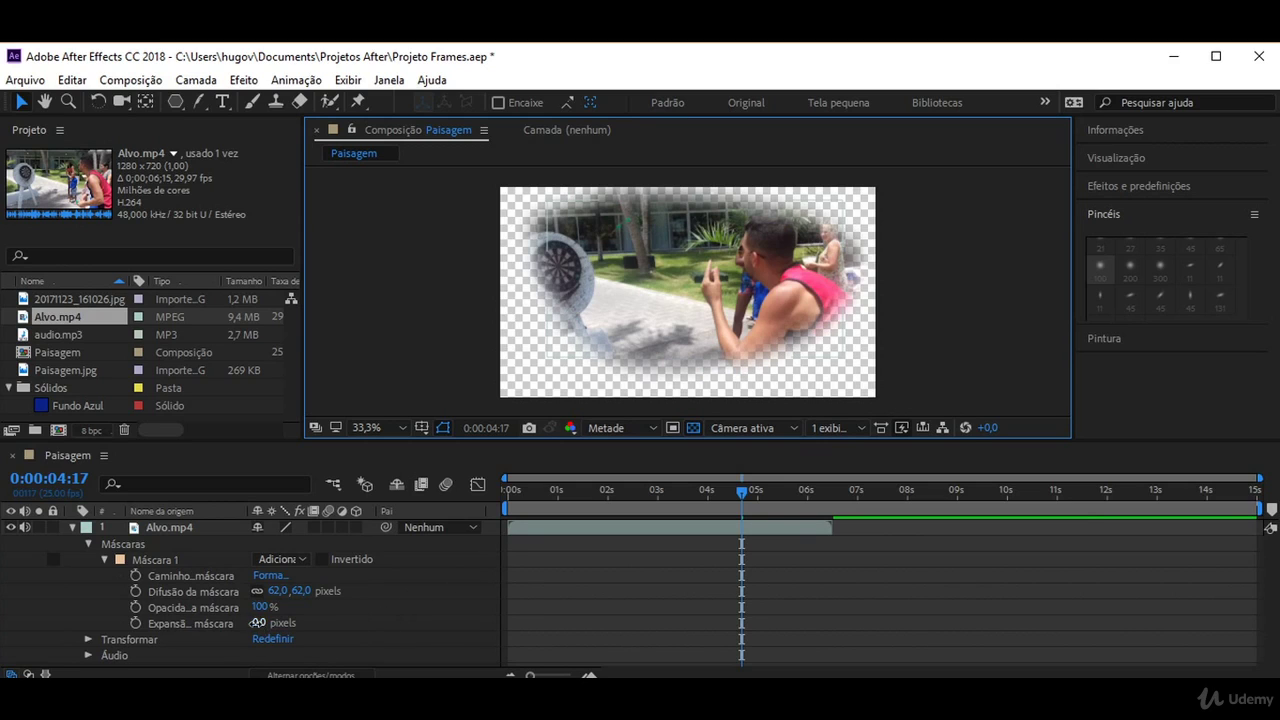
# Set the mask Expansão to -5 px and preview the feathered oval edge
pyautogui.moveTo(258, 623)
pyautogui.mouseDown()
pyautogui.moveTo(281, 616)
pyautogui.moveTo(242, 615)
pyautogui.mouseUp()
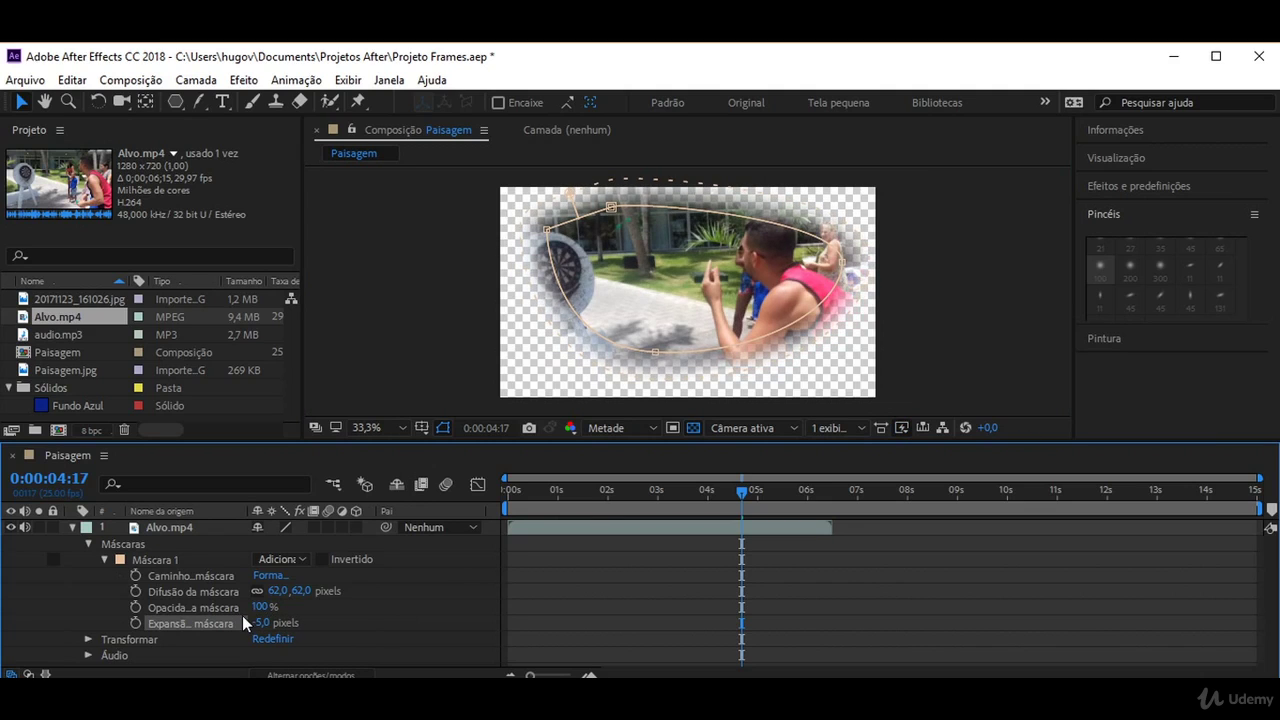
pyautogui.click(827, 370)
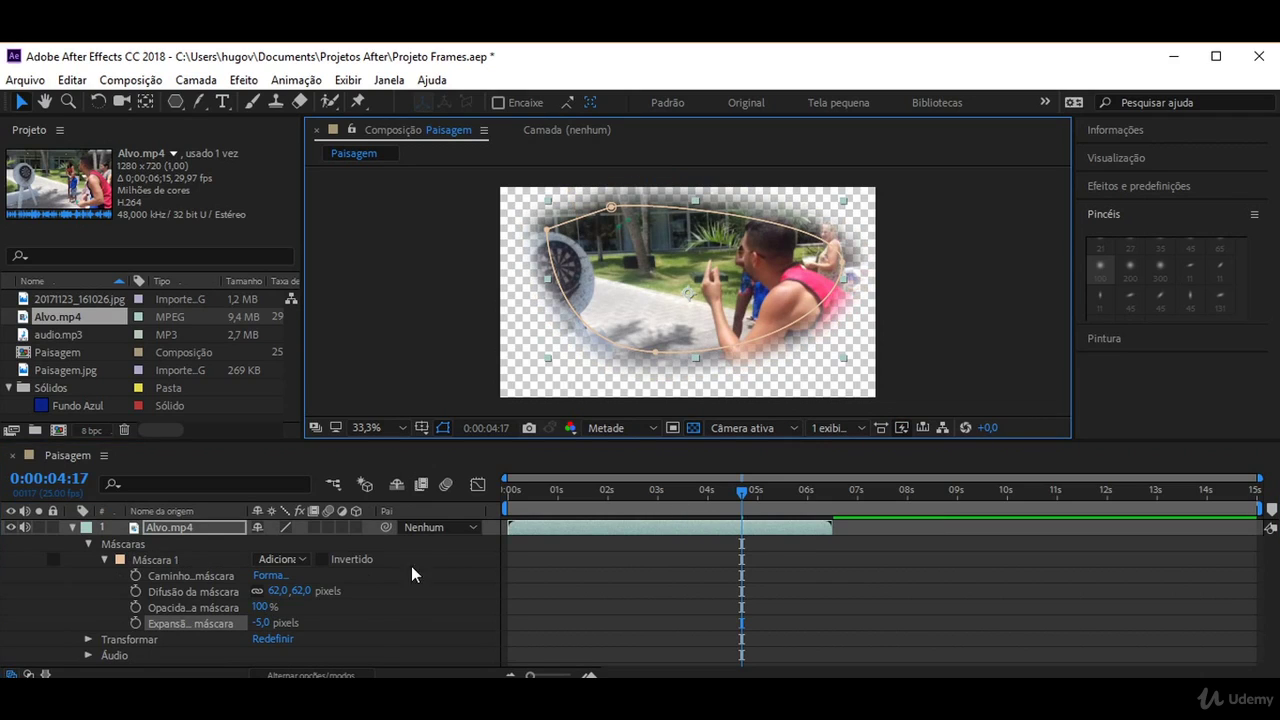
pyautogui.moveTo(263, 607)
pyautogui.mouseDown()
pyautogui.moveTo(246, 607)
pyautogui.moveTo(351, 606)
pyautogui.mouseUp()
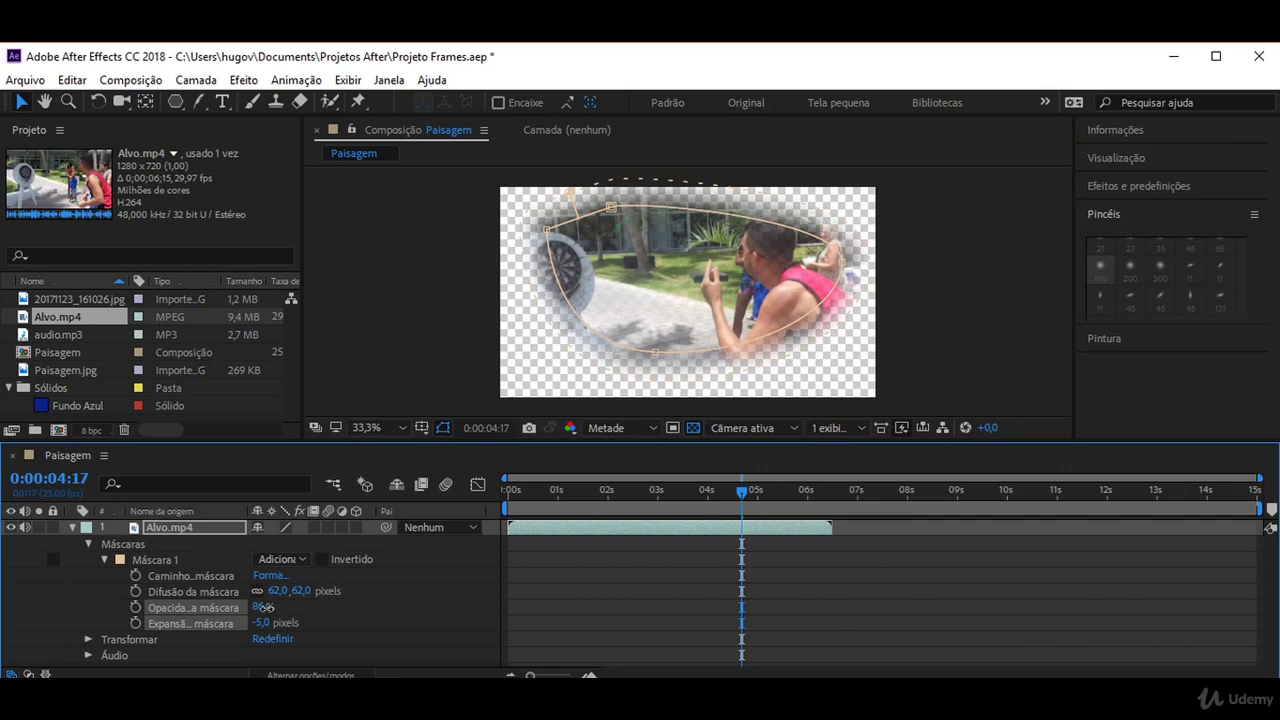
pyautogui.click(750, 333)
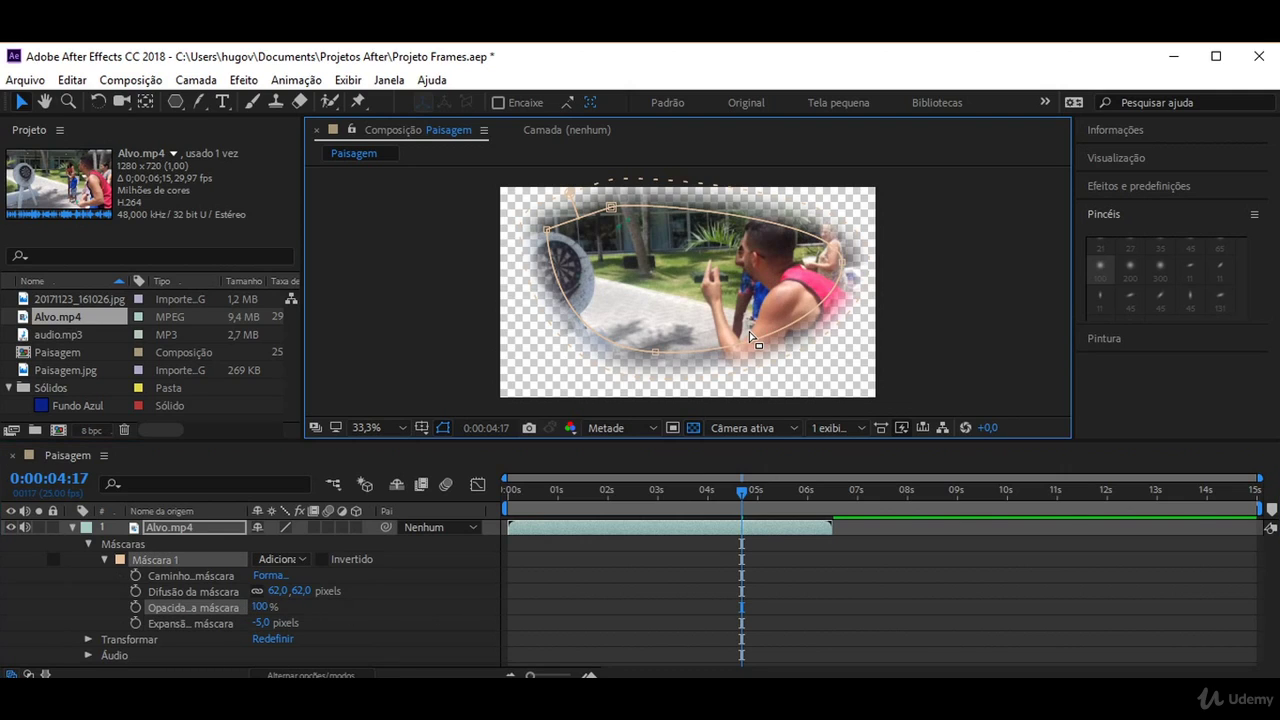
pyautogui.click(960, 299)
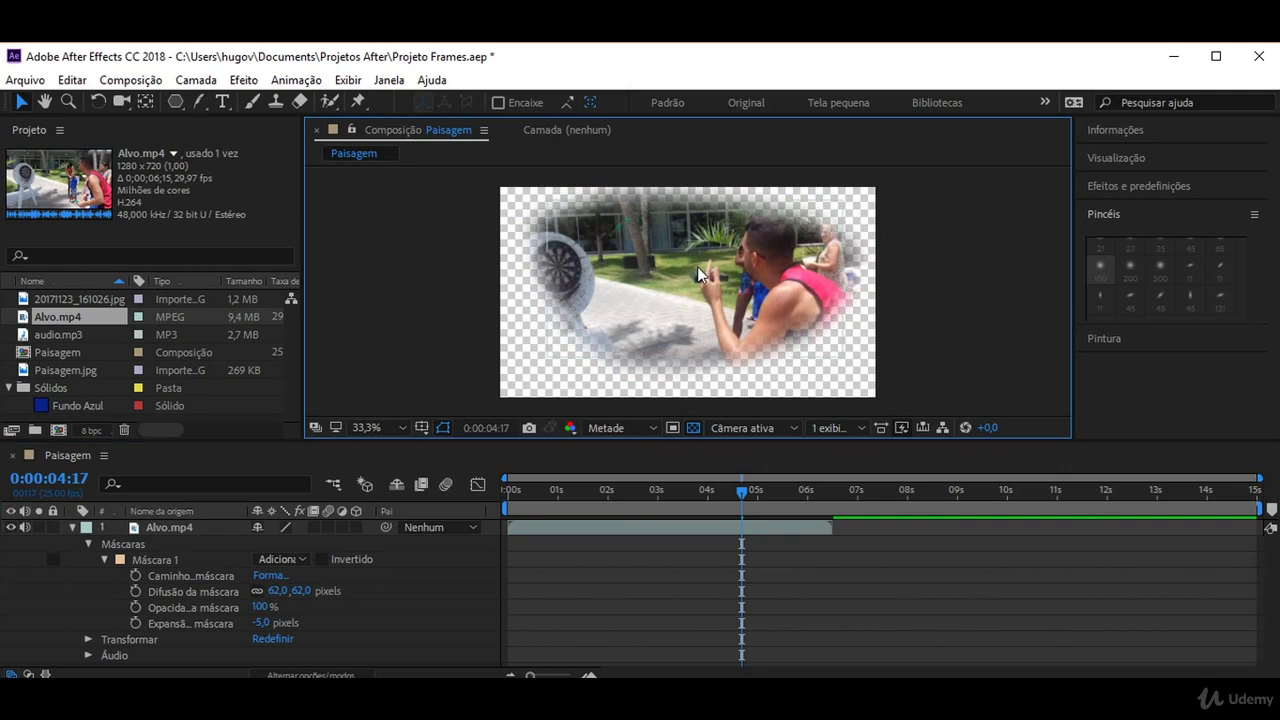
# Create a Profundo Azul 1200×675 solid via Camada > Novo > Sólido and place it beneath Alvo.mp4
pyautogui.click(105, 560)
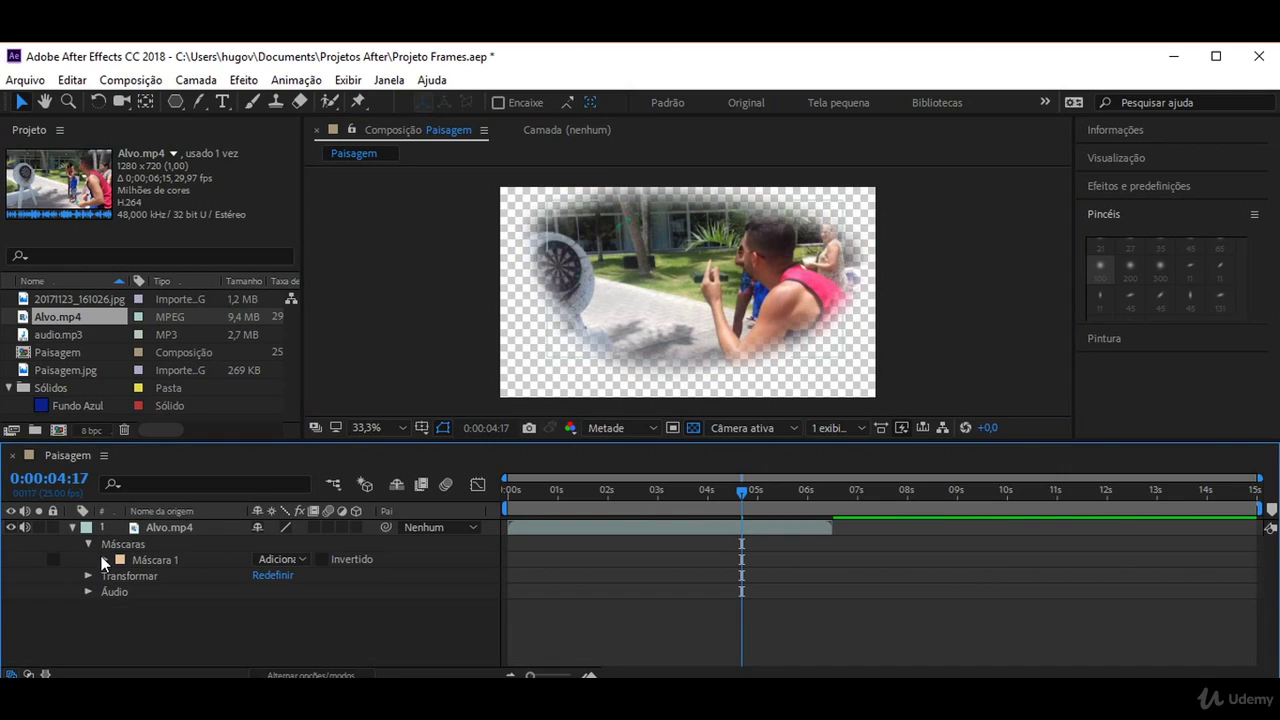
pyautogui.click(89, 544)
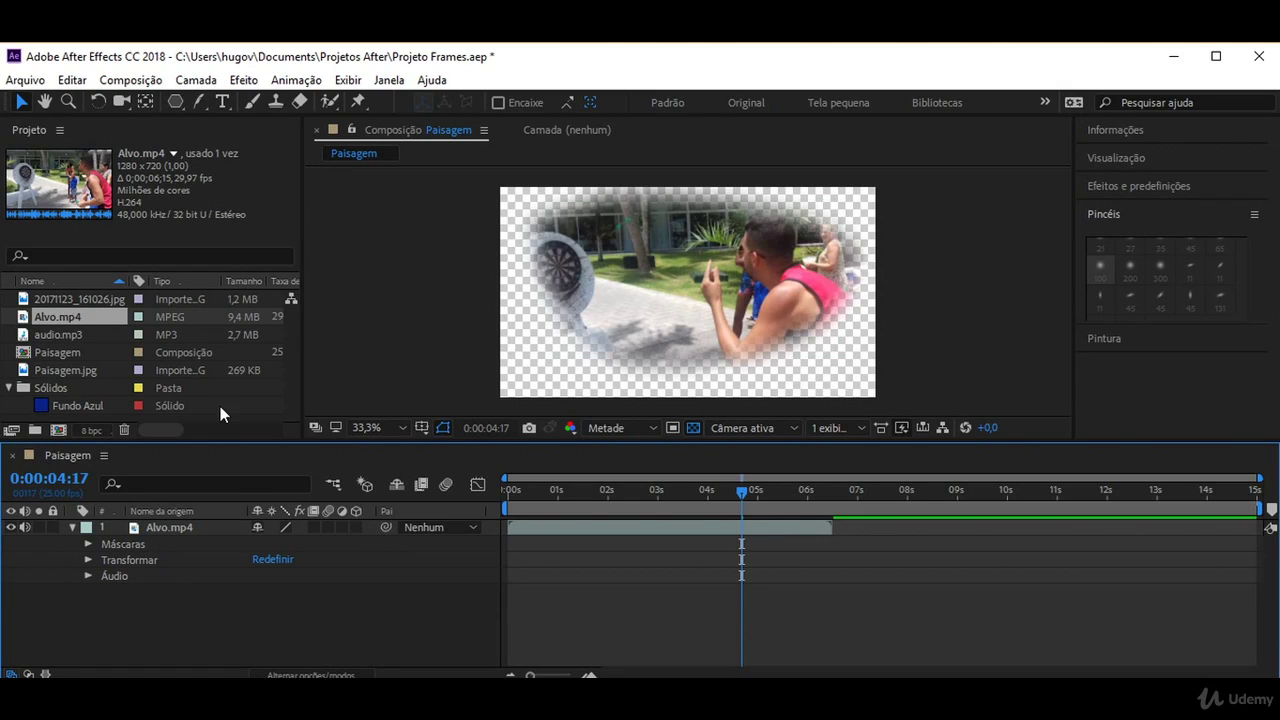
pyautogui.click(130, 80)
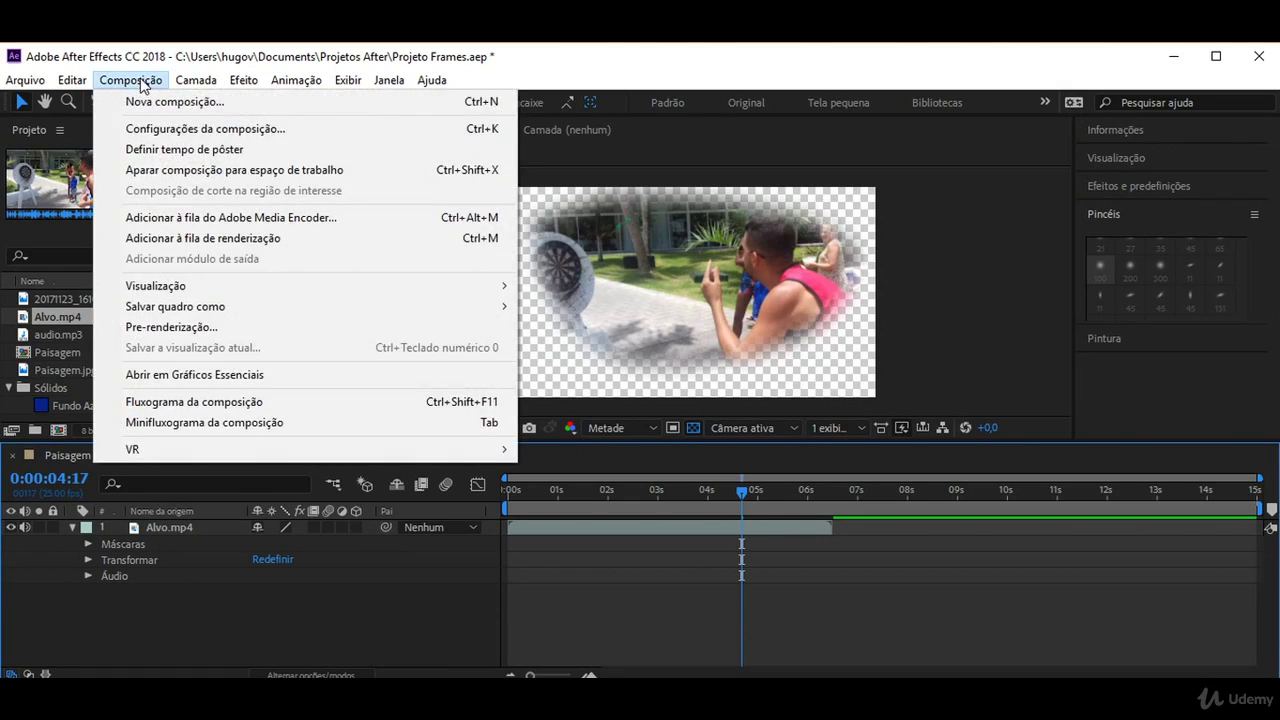
pyautogui.moveTo(213, 80)
pyautogui.moveTo(208, 102)
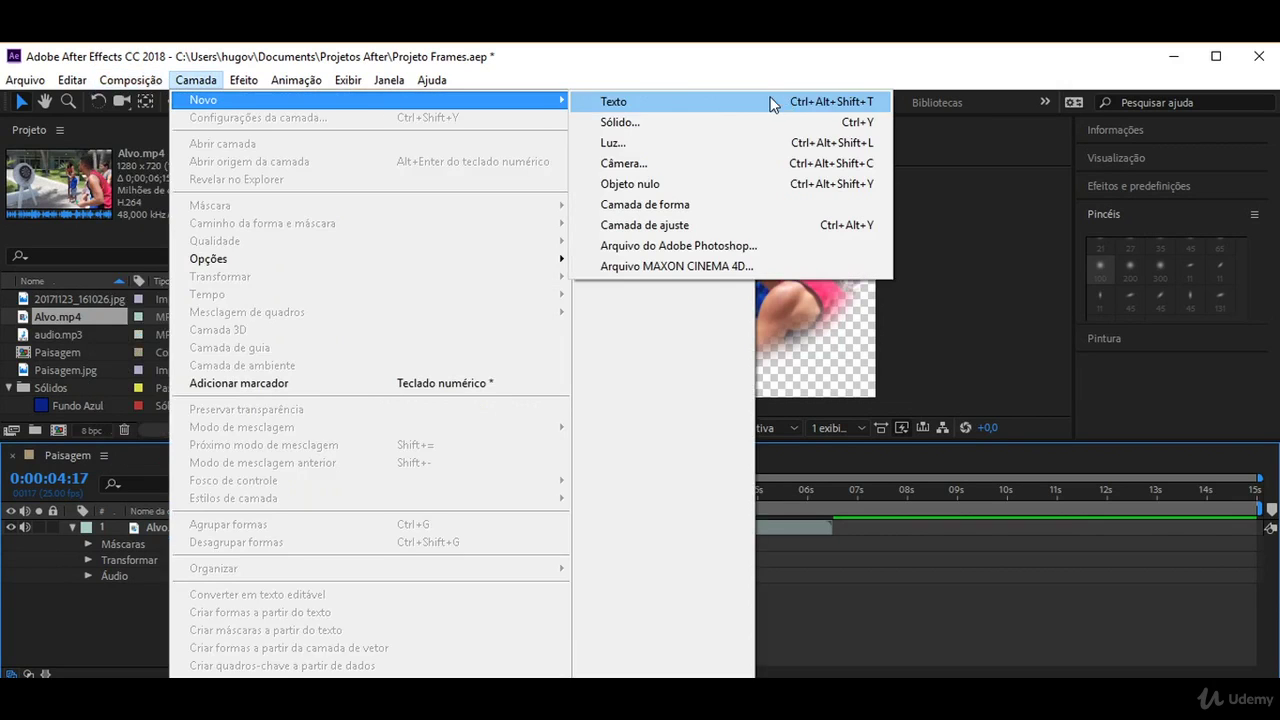
pyautogui.click(670, 132)
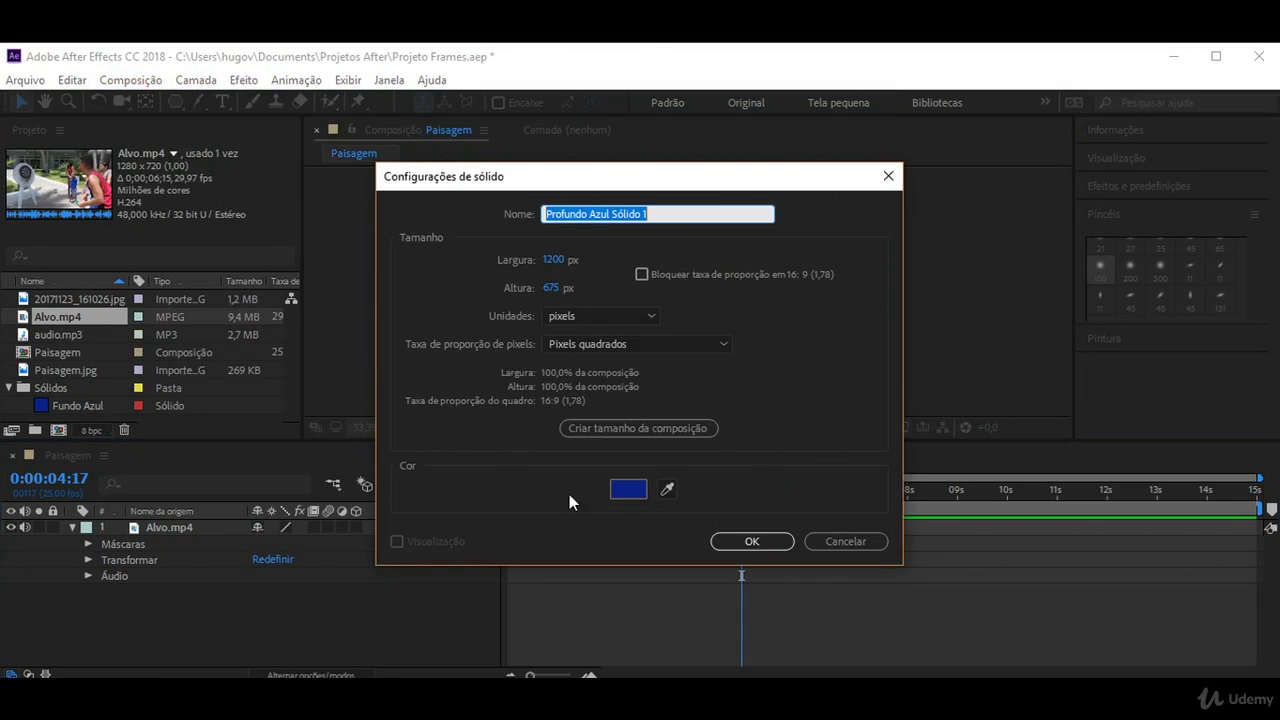
pyautogui.click(740, 541)
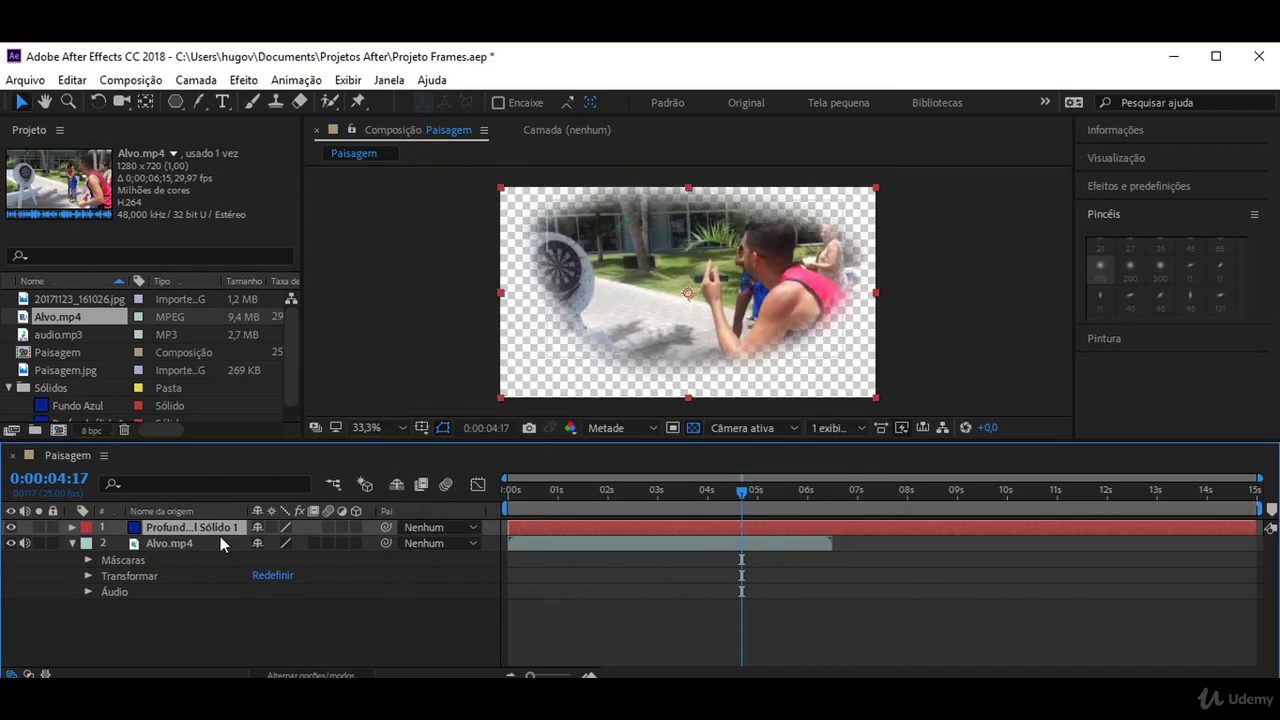
pyautogui.moveTo(172, 528); pyautogui.dragTo(160, 597)
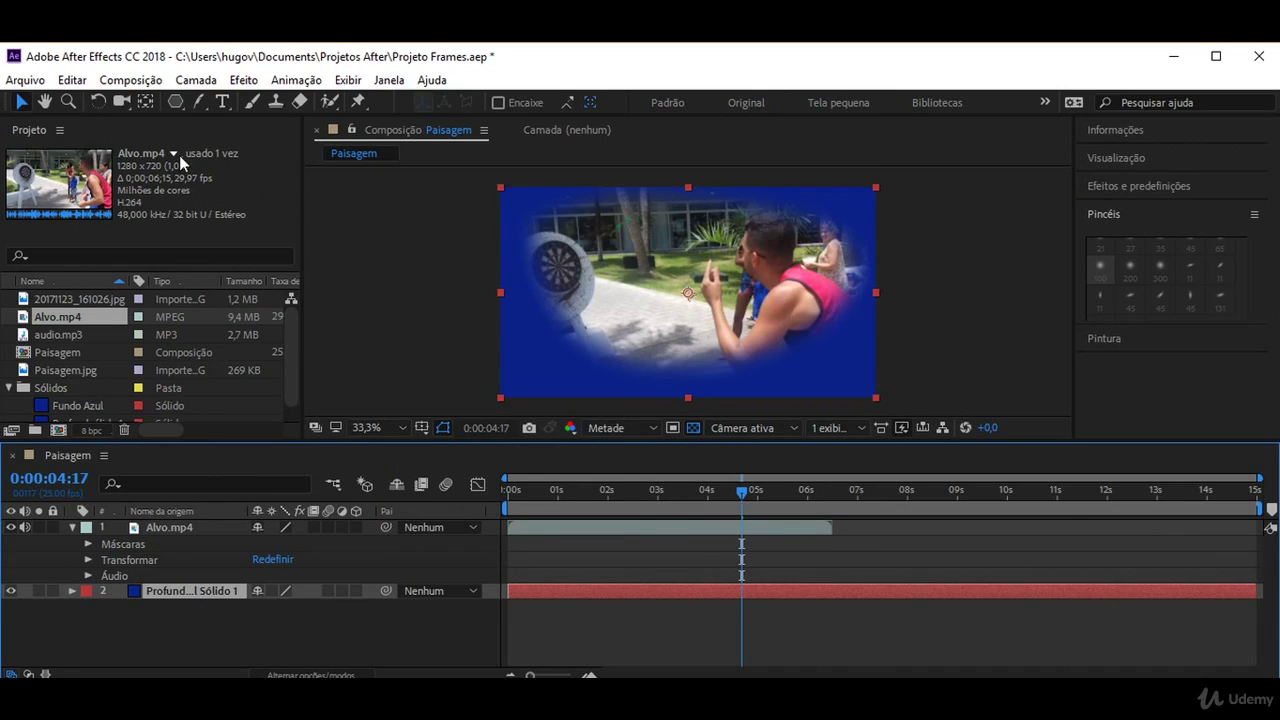
# Draw a pentagon mask on the blue solid and nudge the solid slightly down and right
pyautogui.click(178, 102)
pyautogui.moveTo(520, 340); pyautogui.dragTo(564, 378)
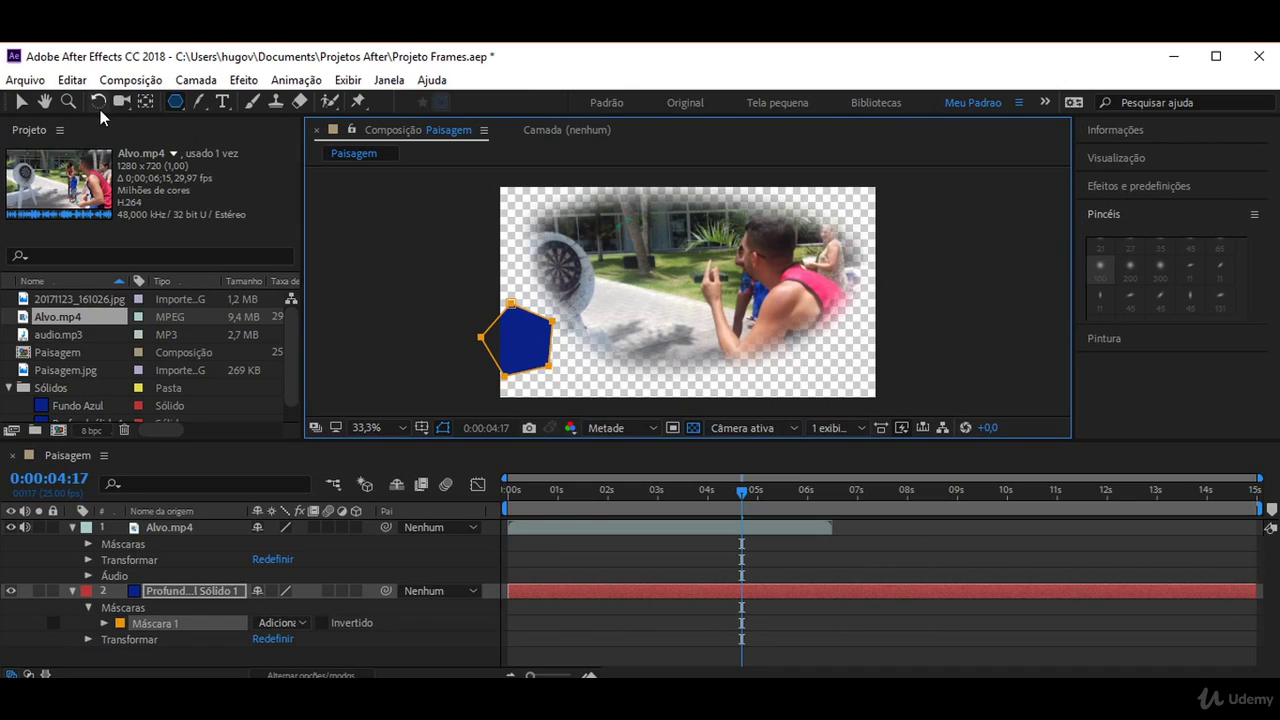
pyautogui.click(22, 102)
pyautogui.click(520, 342)
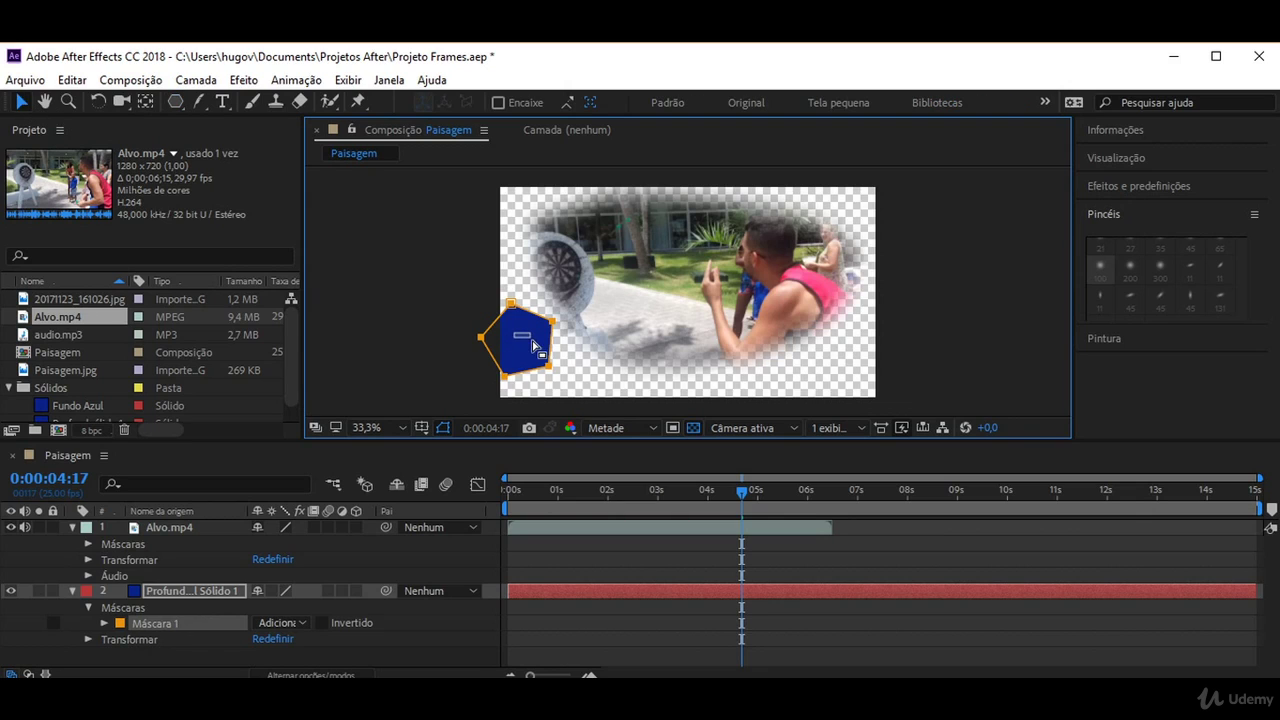
pyautogui.moveTo(541, 347)
pyautogui.mouseDown()
pyautogui.moveTo(557, 360)
pyautogui.moveTo(545, 365)
pyautogui.mouseUp()
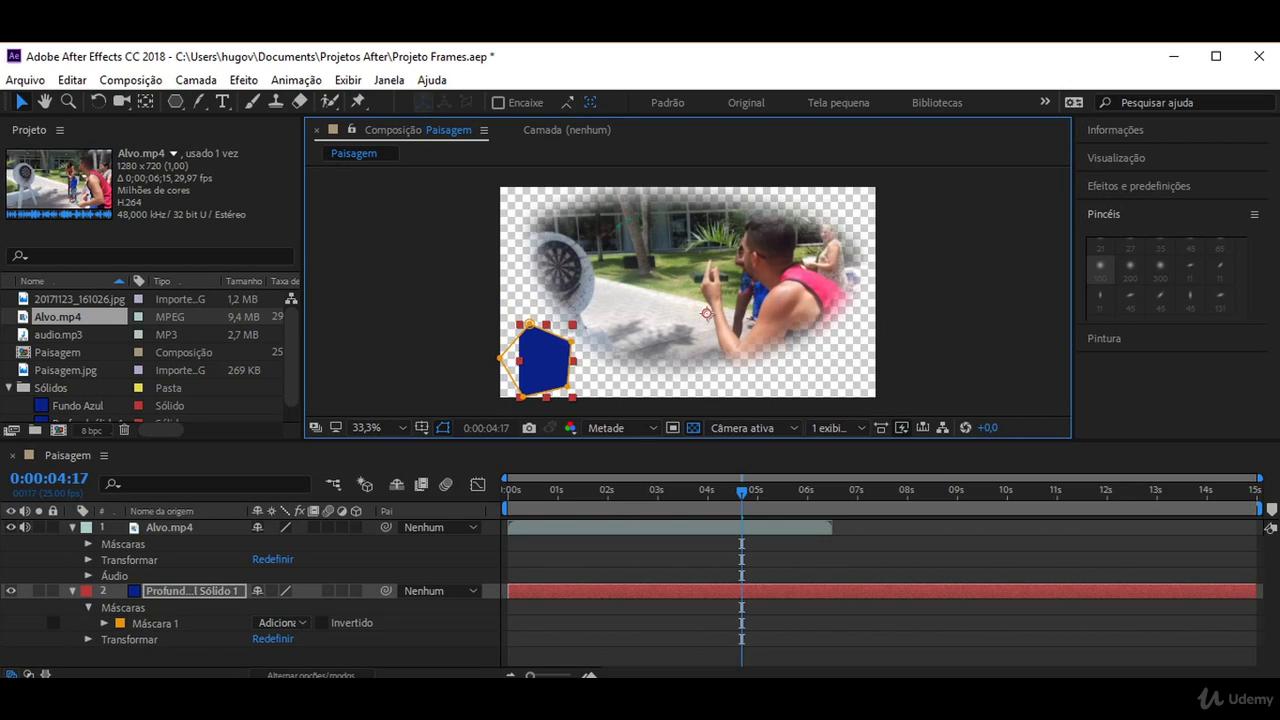
# Paste the pentagon mask as shape layer Camada de forma 1, delete the solid's Máscara 1, reposition
pyautogui.click(151, 628)
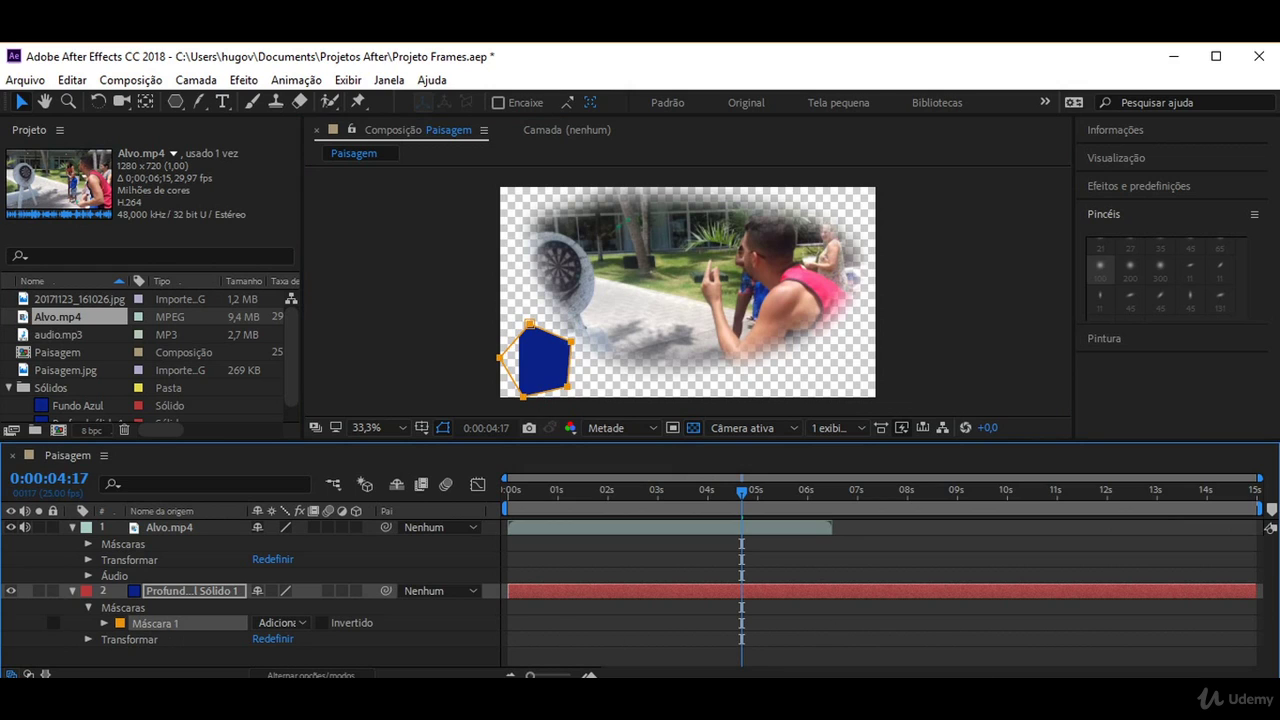
pyautogui.hotkey('ctrl', 'v')
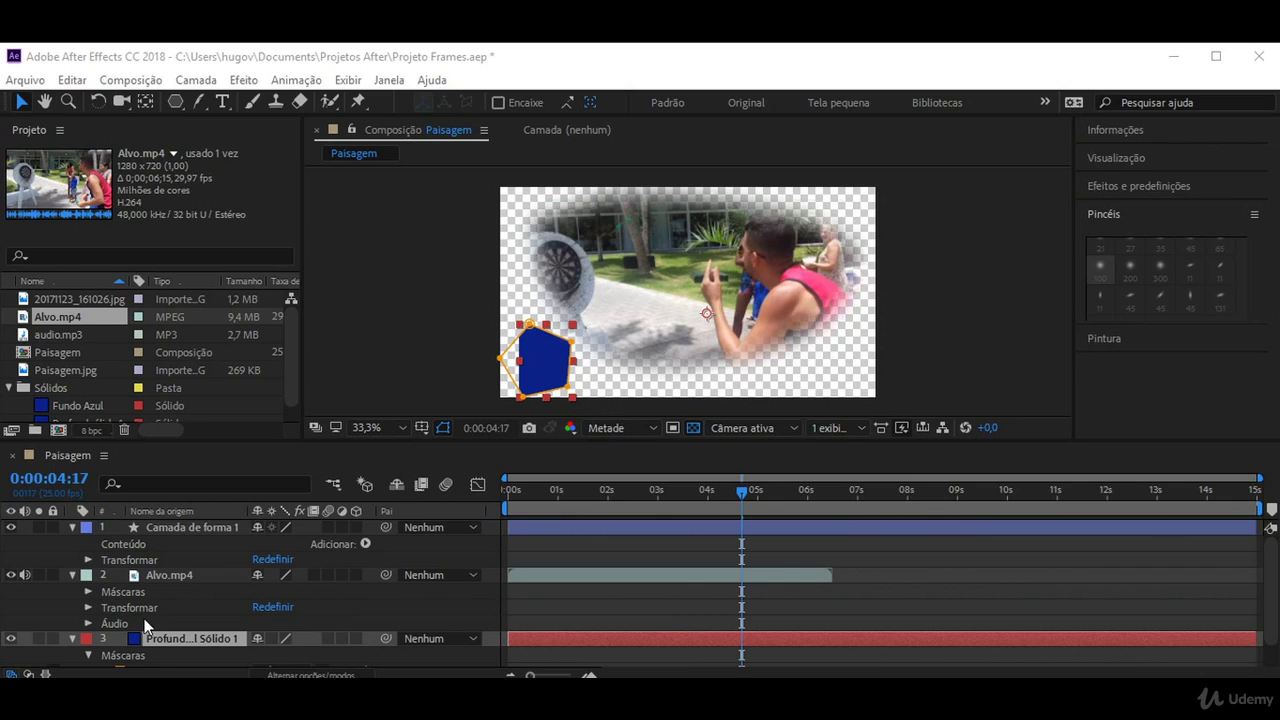
pyautogui.scroll(-1, 144, 618)
pyautogui.click(140, 646)
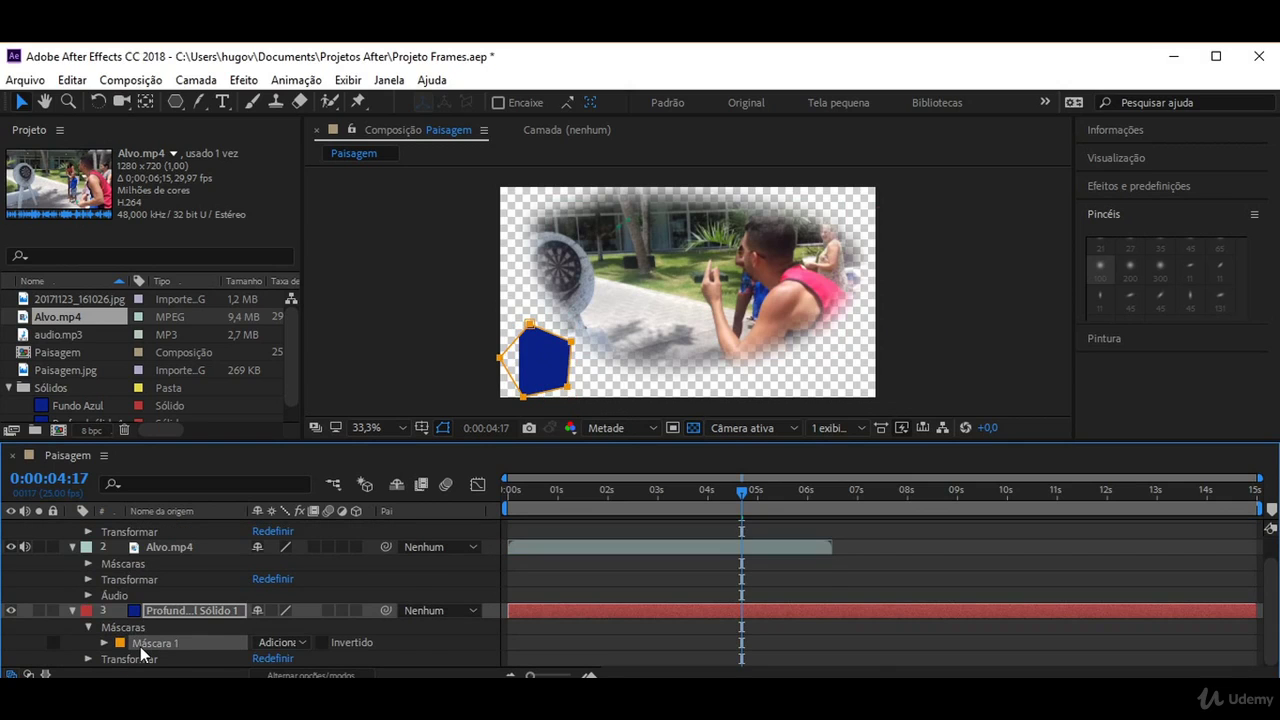
pyautogui.press('Delete')
pyautogui.moveTo(556, 361)
pyautogui.mouseDown()
pyautogui.moveTo(538, 325)
pyautogui.moveTo(538, 351)
pyautogui.mouseUp()
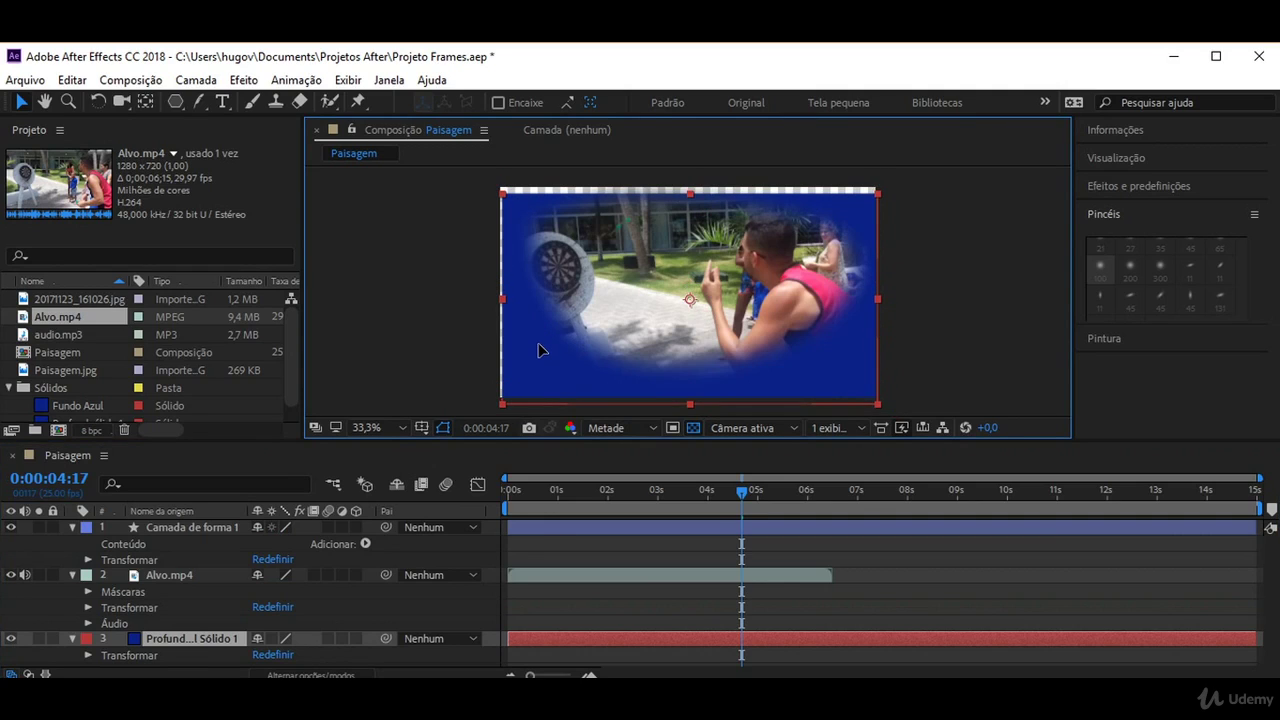
# Nudge the layer into place, then draw and remove a small rectangle mask on the solid
pyautogui.moveTo(538, 351); pyautogui.dragTo(533, 341)
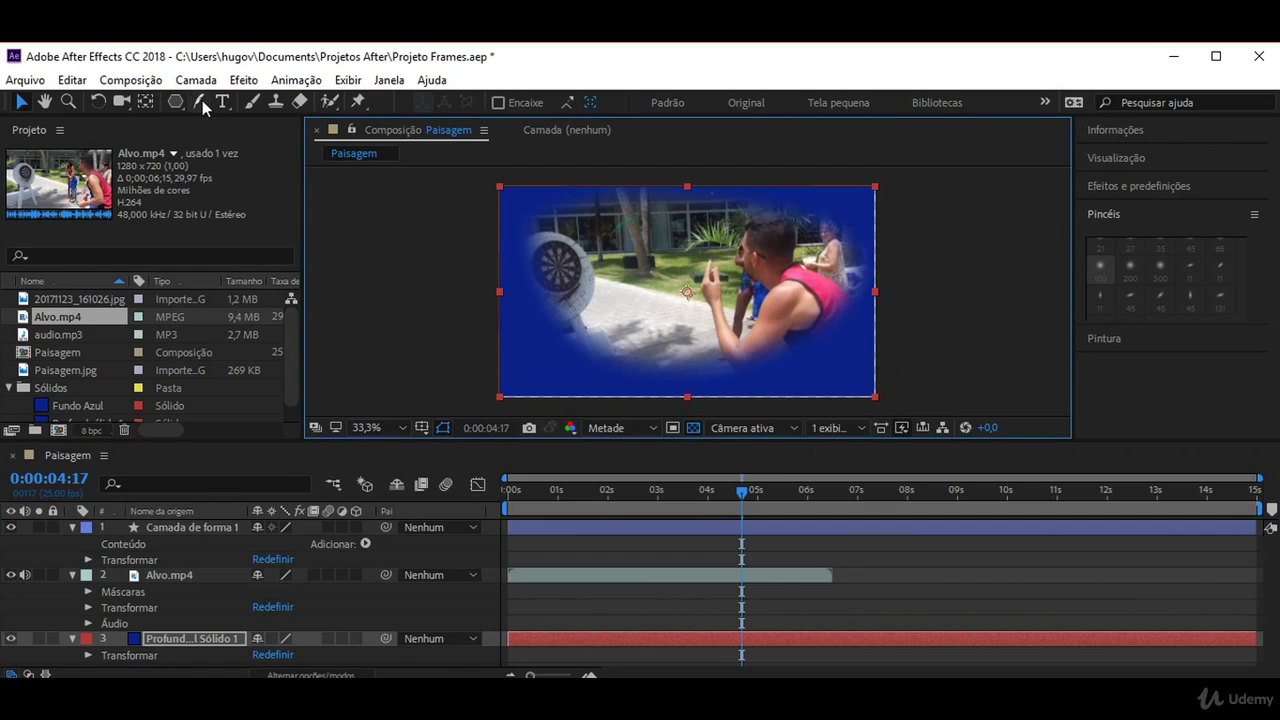
pyautogui.moveTo(199, 101); pyautogui.dragTo(262, 110)
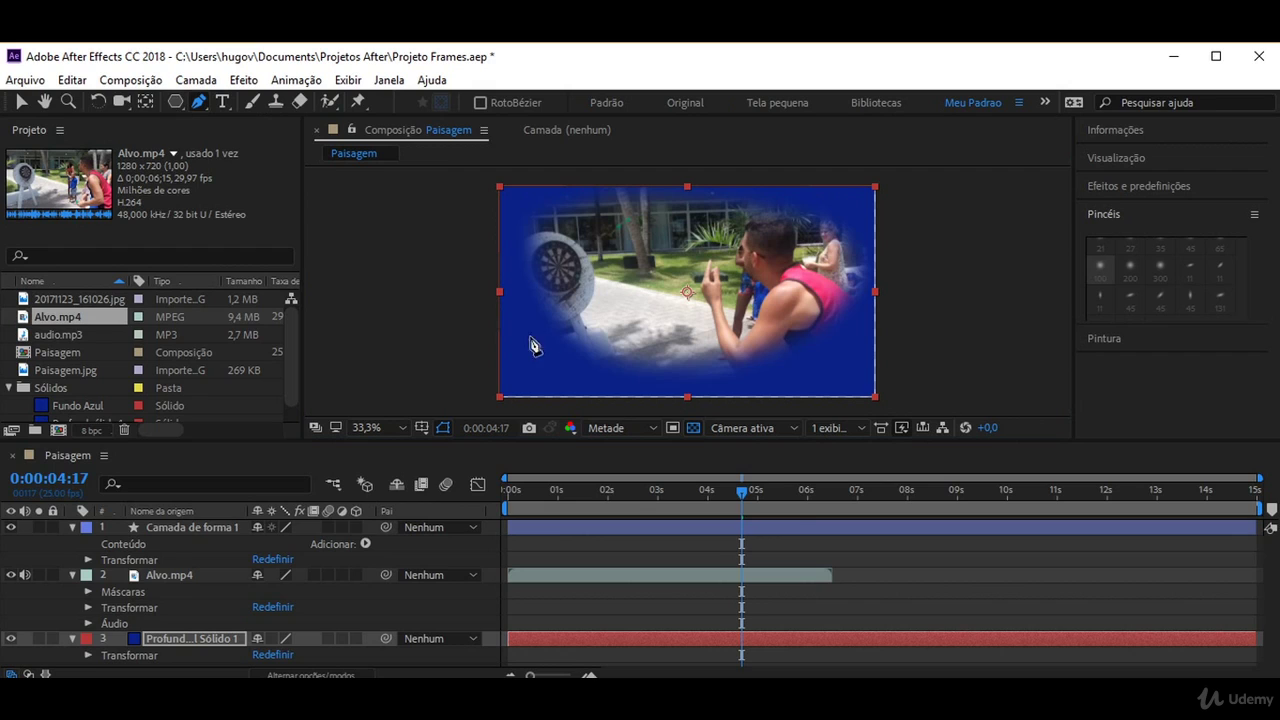
pyautogui.click(180, 104)
pyautogui.moveTo(183, 110); pyautogui.dragTo(240, 122)
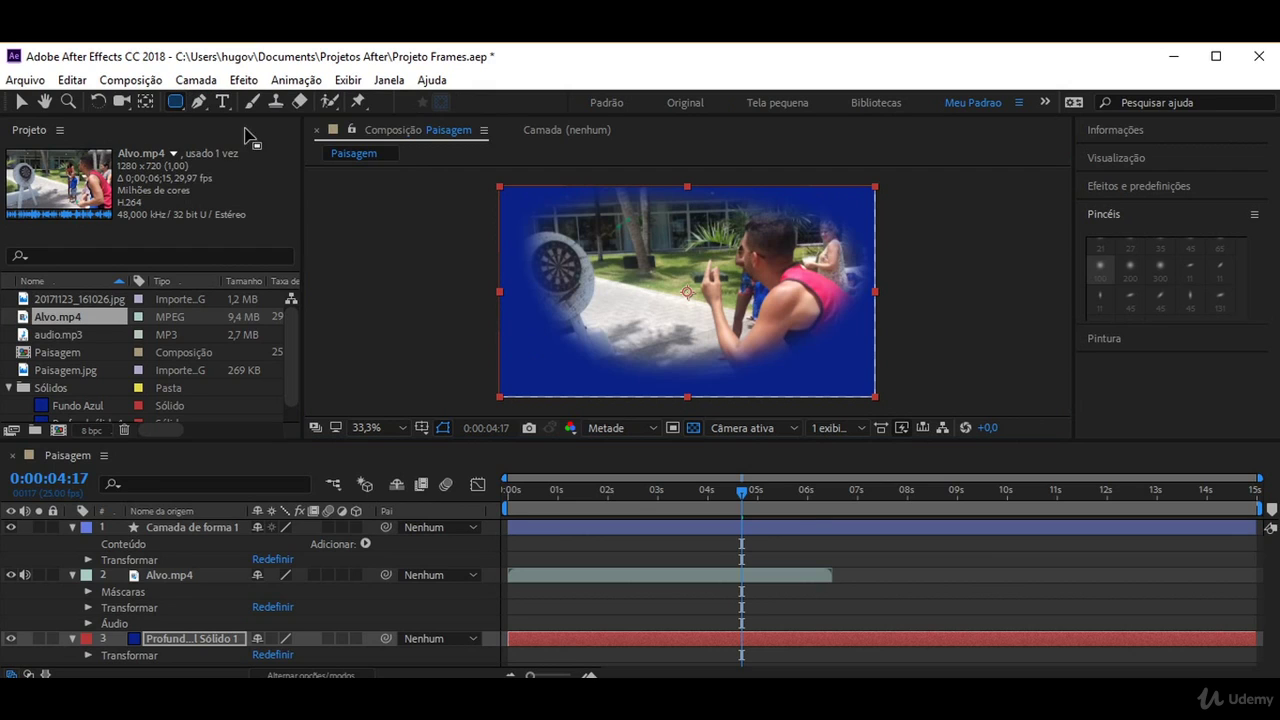
pyautogui.moveTo(511, 340); pyautogui.dragTo(562, 372)
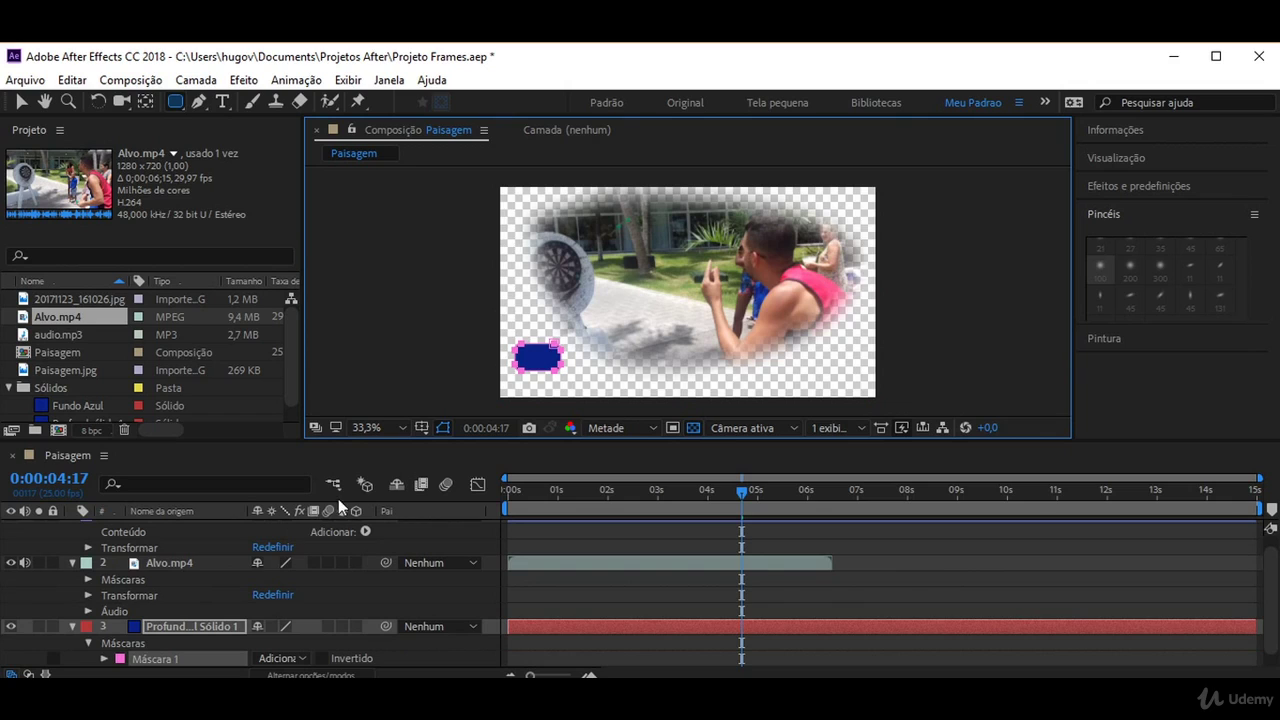
pyautogui.press('Delete')
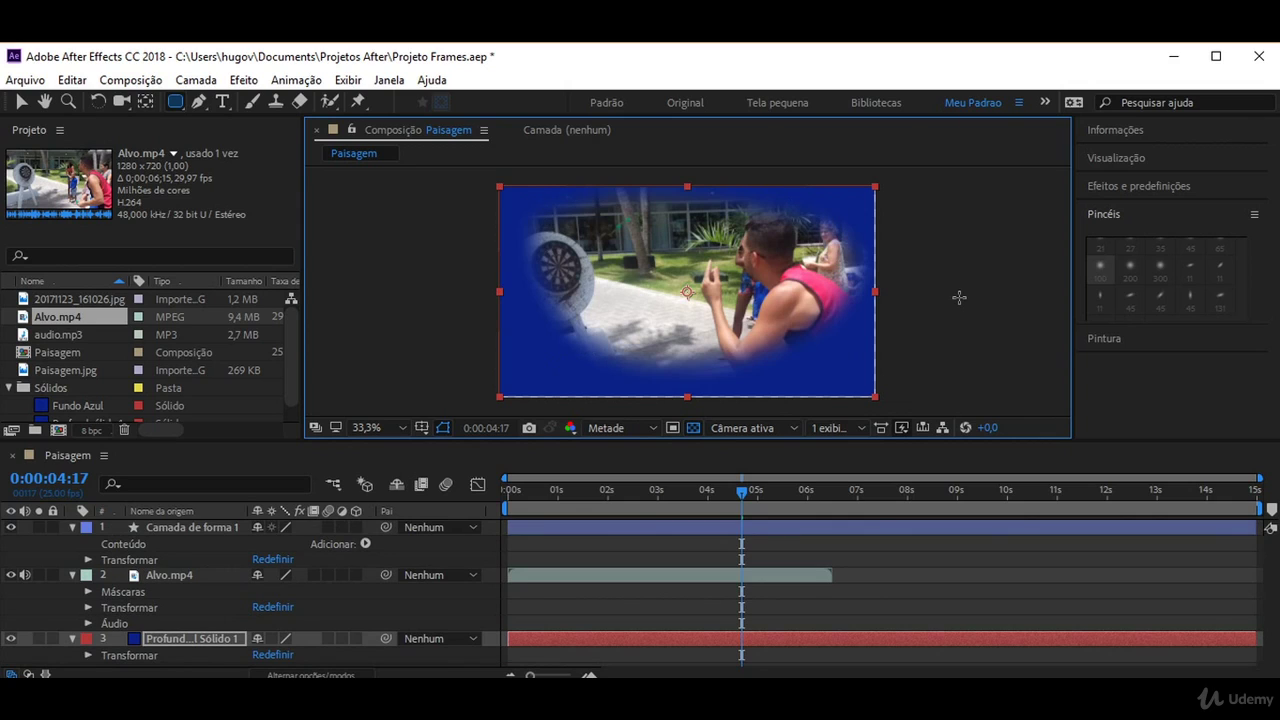
# Delete shape layer Camada de forma 1 and deselect everything, leaving feathered video over blue
pyautogui.click(181, 526)
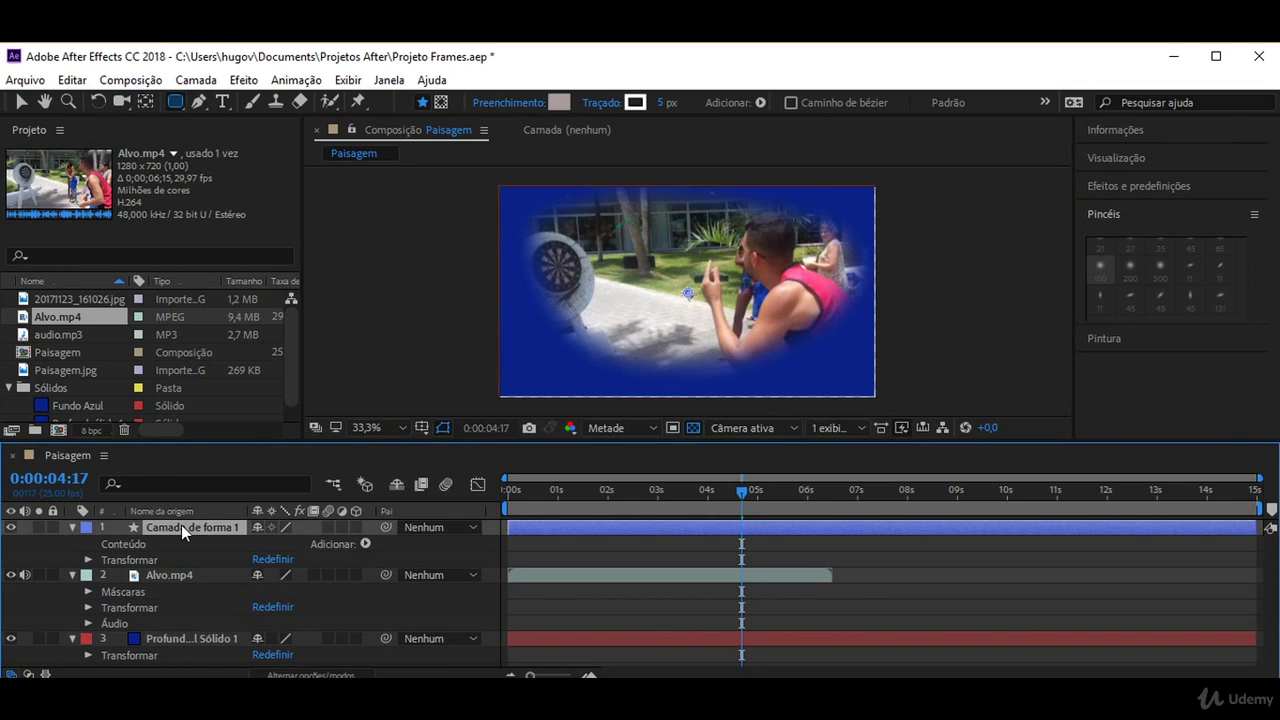
pyautogui.press('Delete')
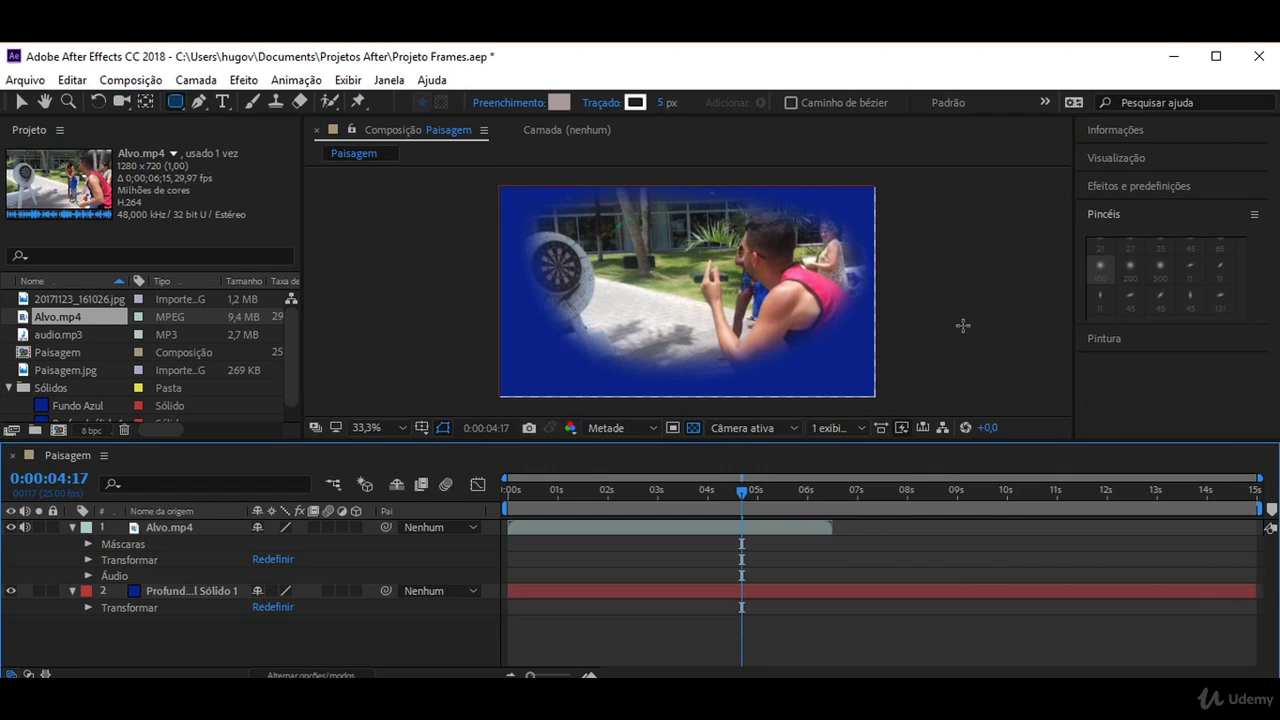
pyautogui.press('v')
pyautogui.click(969, 319)
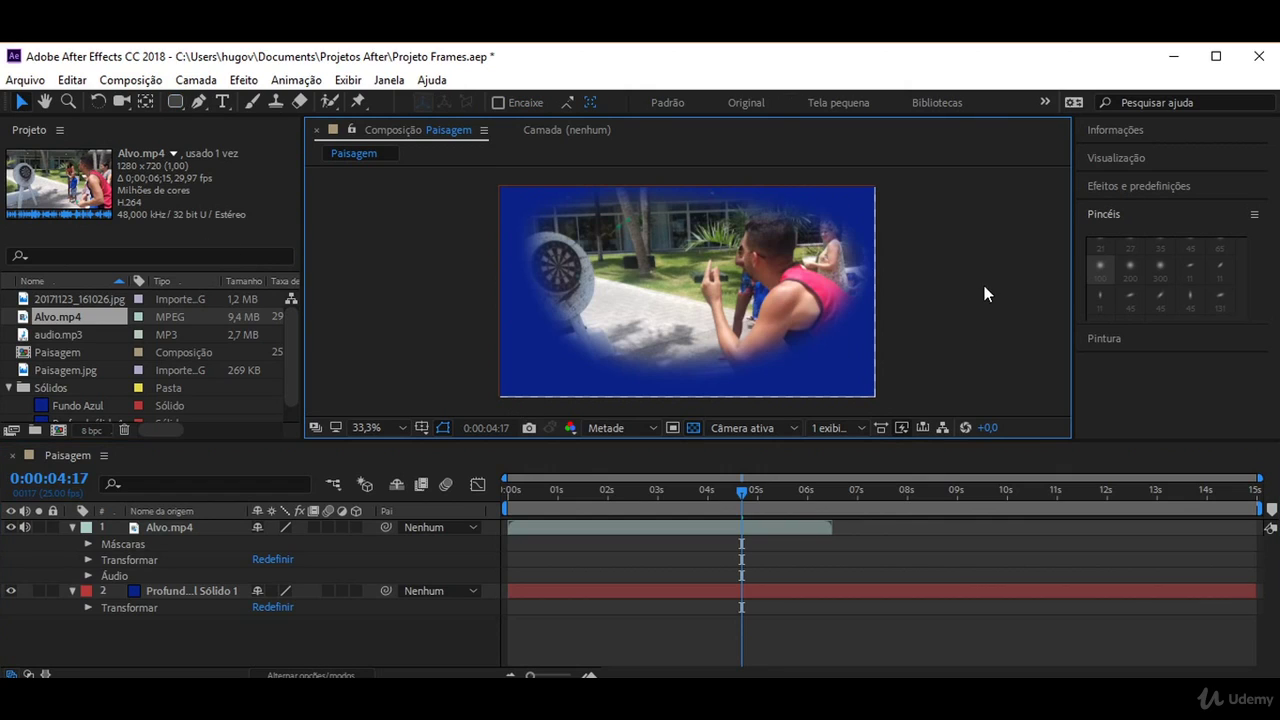
pyautogui.click(210, 643)
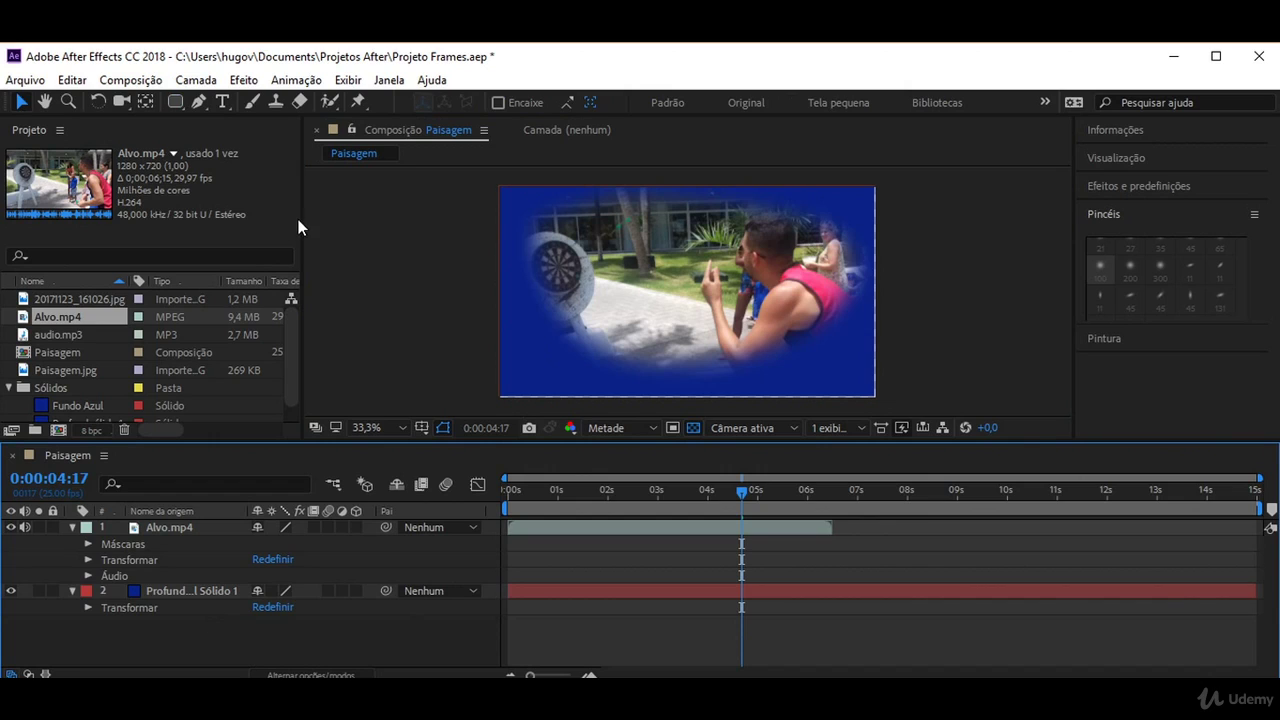
# Draw a star shape with the Star tool and set its fill to red D01F1F
pyautogui.moveTo(168, 100); pyautogui.dragTo(277, 181)
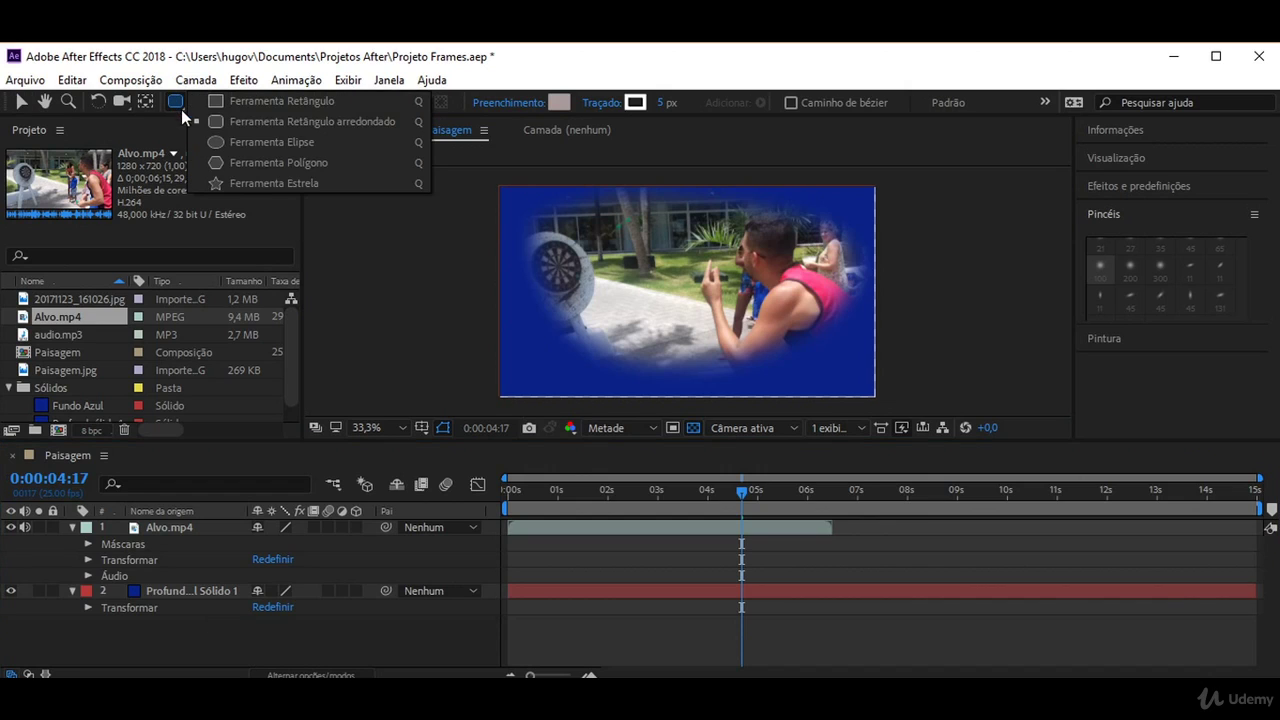
pyautogui.moveTo(512, 327); pyautogui.dragTo(562, 362)
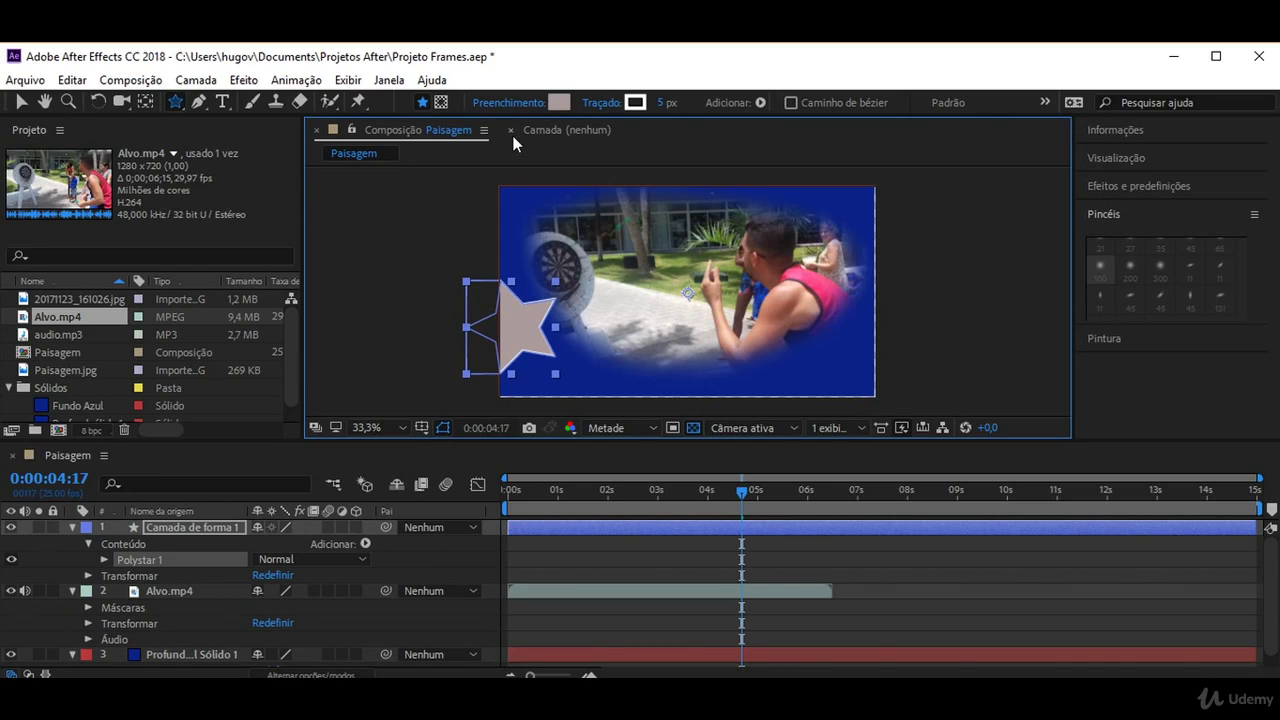
pyautogui.click(558, 102)
pyautogui.moveTo(834, 289); pyautogui.dragTo(1002, 289)
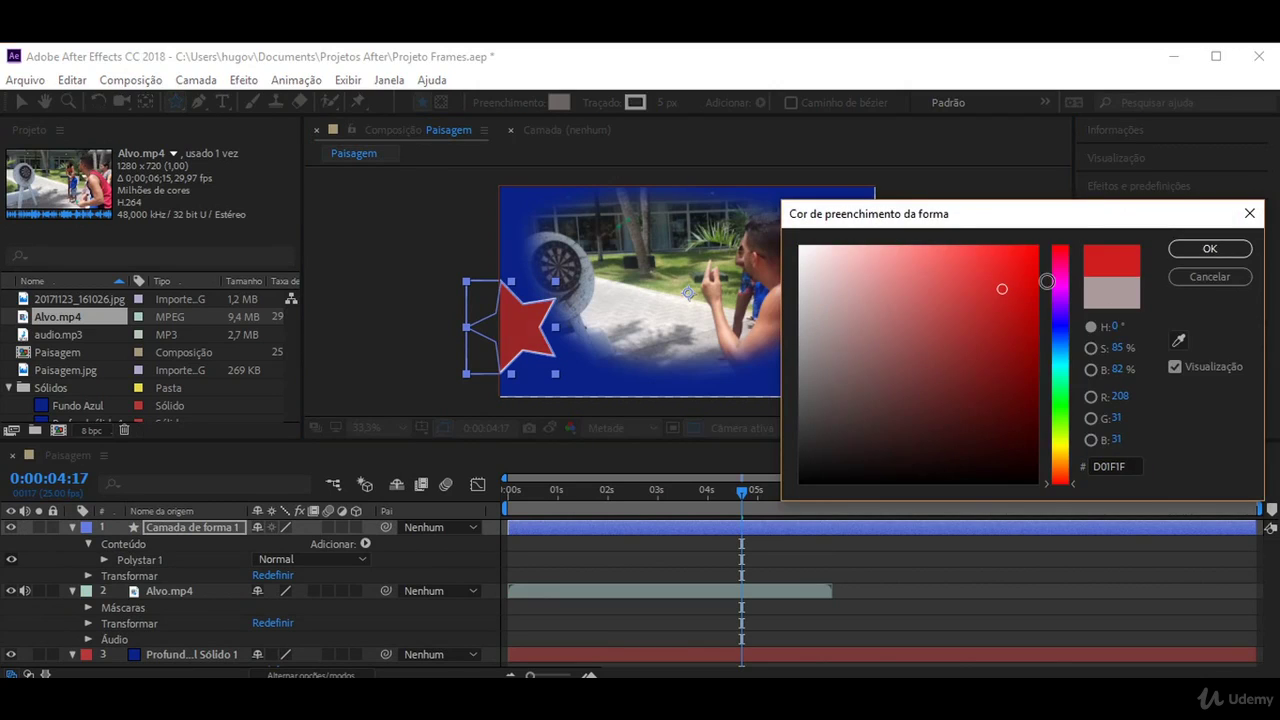
pyautogui.click(1209, 249)
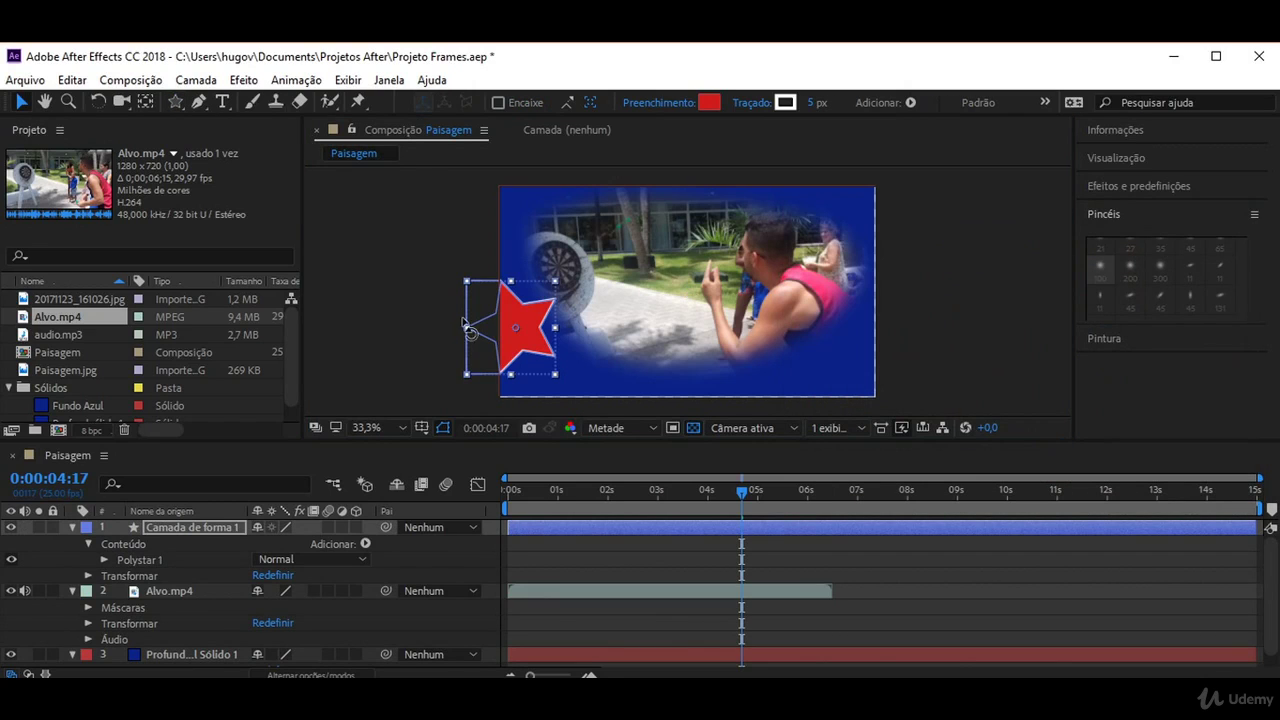
# Move the red star into the bottom-right corner, checking it against the title/action safe guides
pyautogui.moveTo(522, 329); pyautogui.dragTo(825, 305)
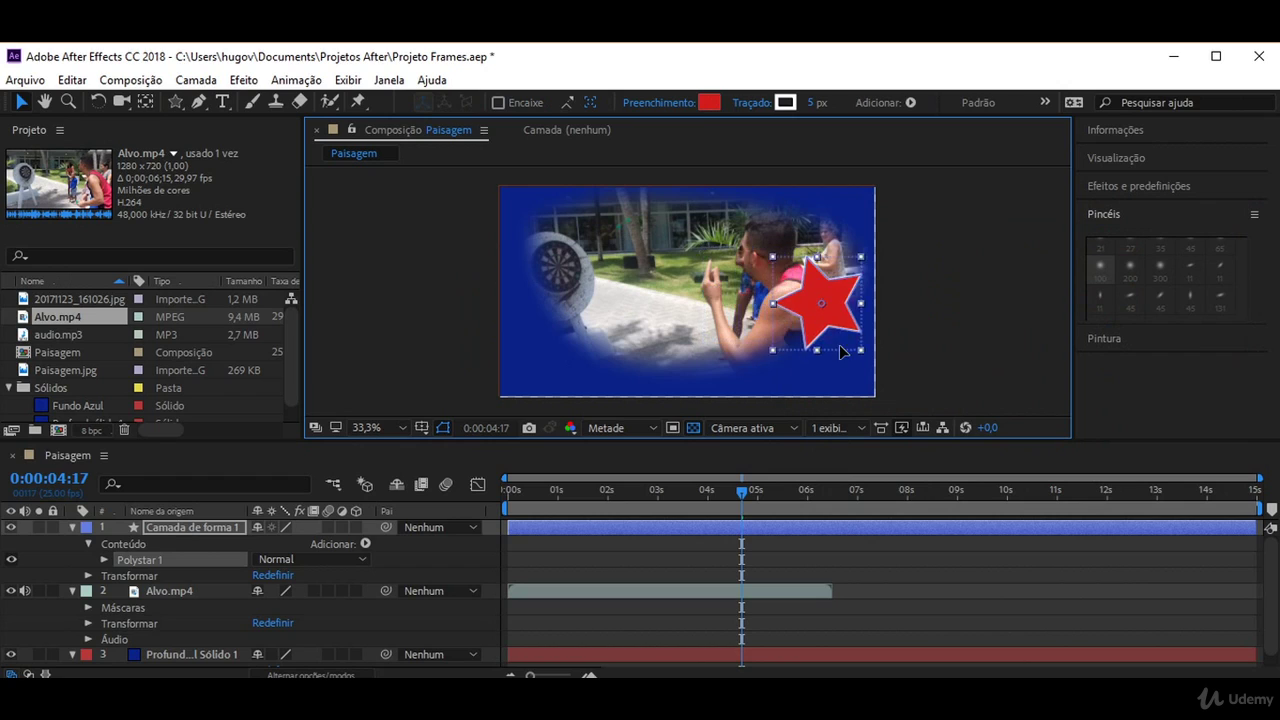
pyautogui.moveTo(840, 350); pyautogui.dragTo(840, 402)
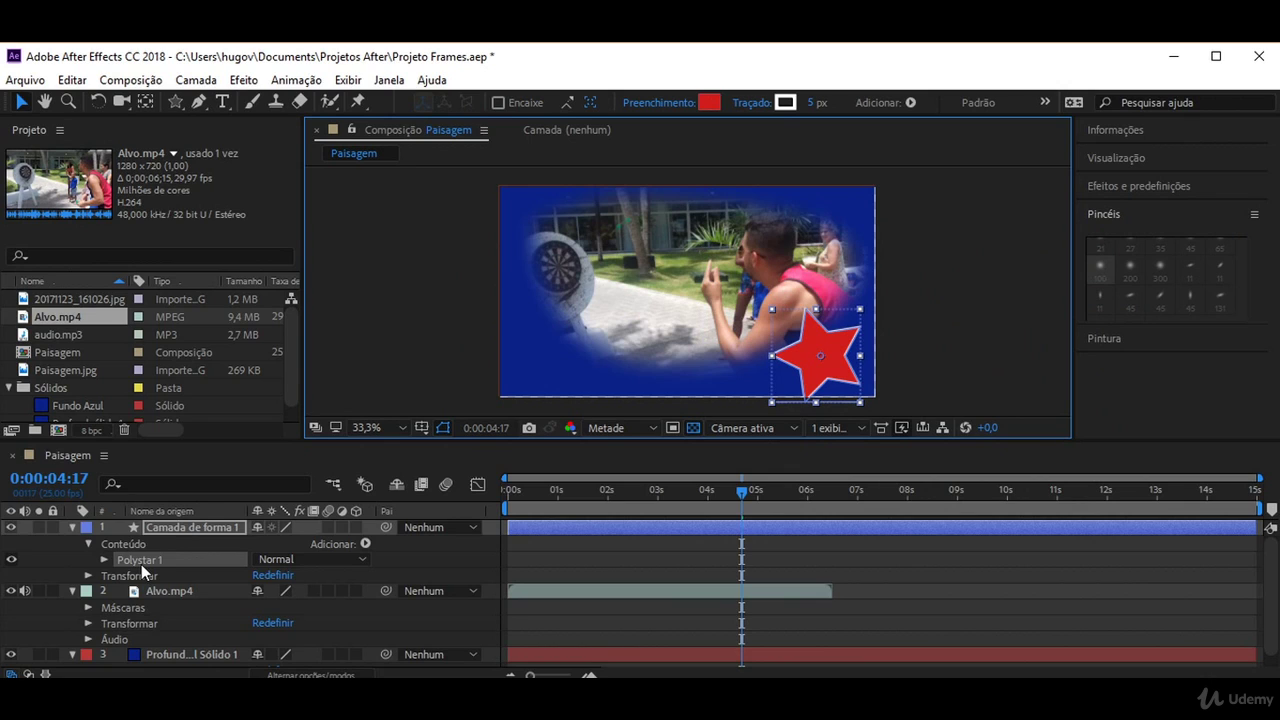
pyautogui.press("'")
pyautogui.press("'")
pyautogui.click(549, 386)
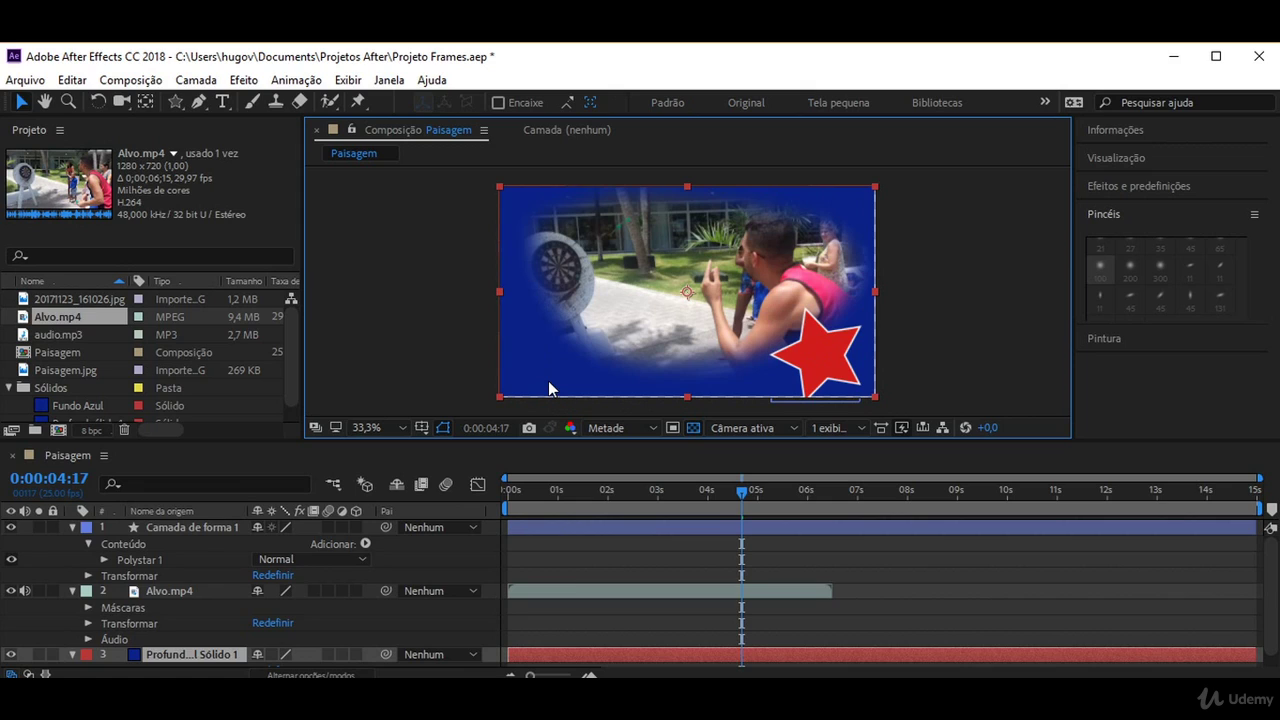
pyautogui.press("'")
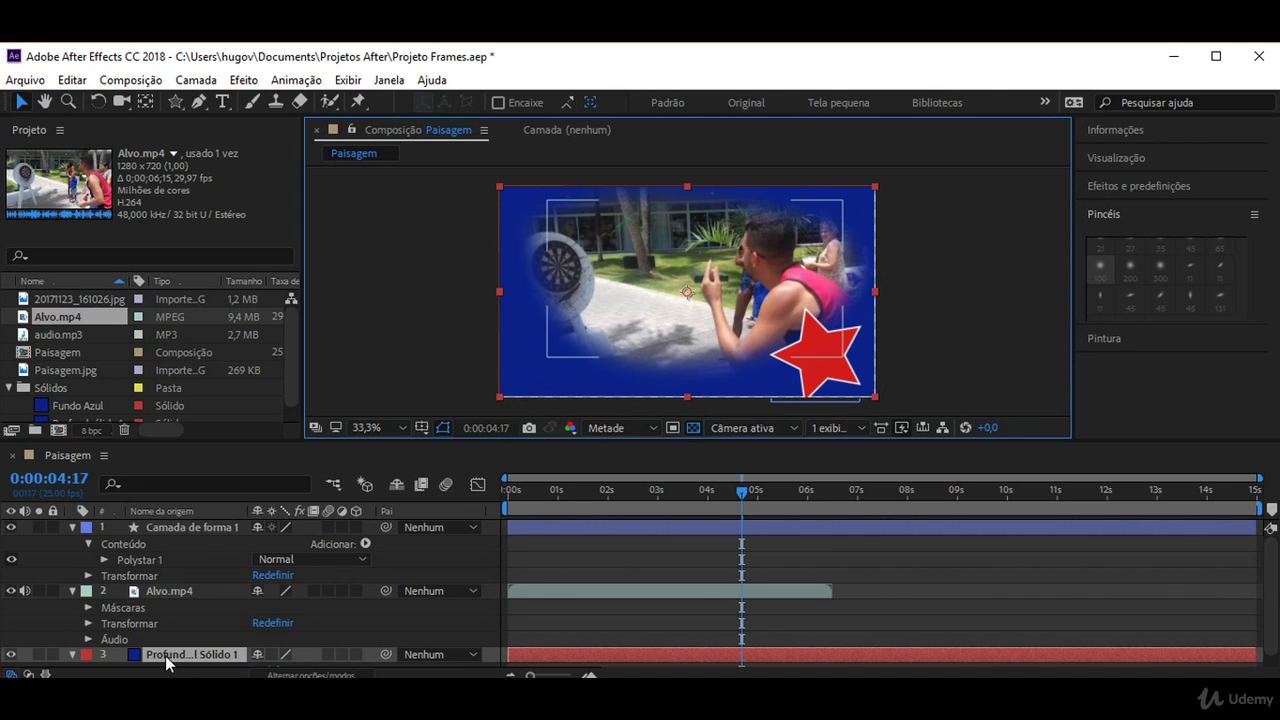
pyautogui.press("'")
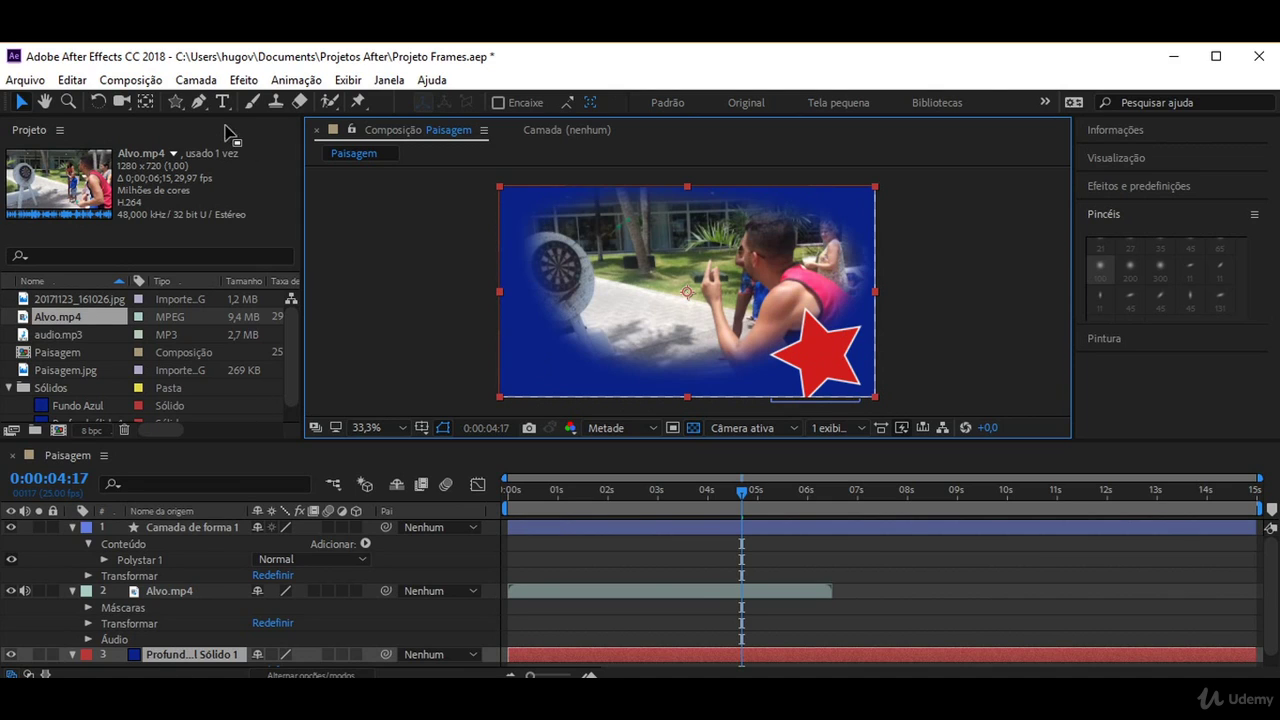
pyautogui.click(177, 103)
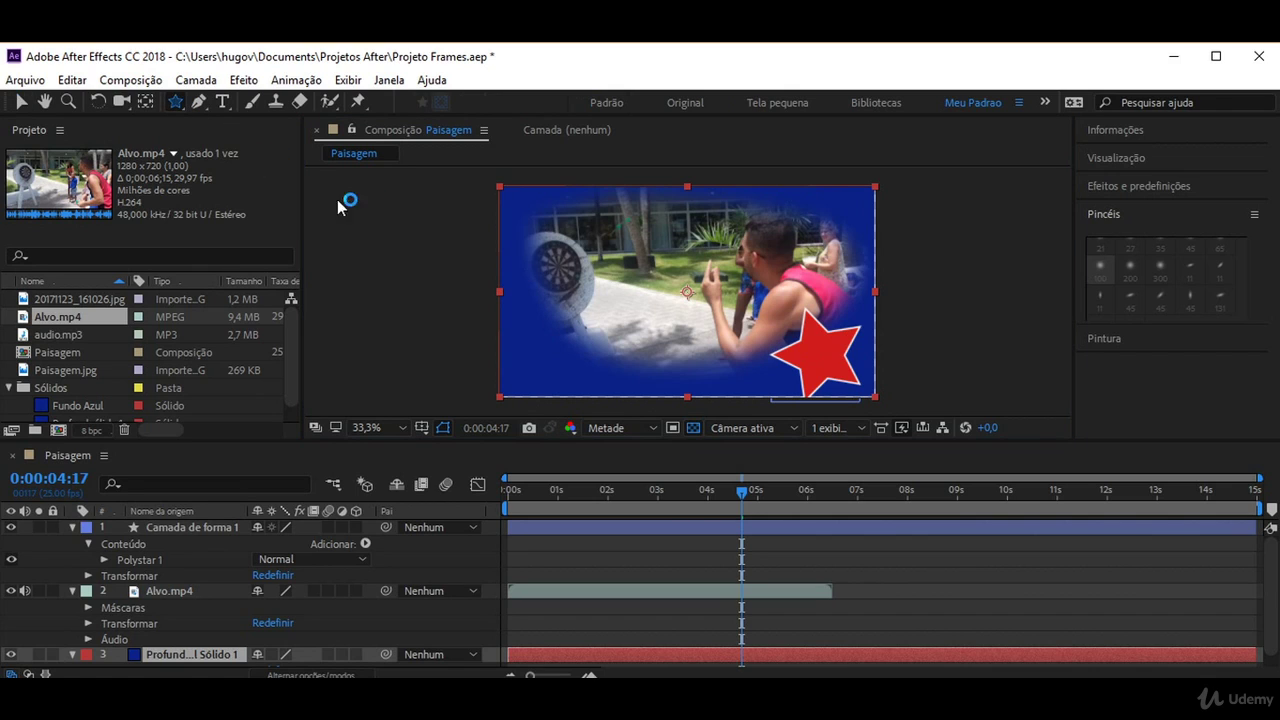
pyautogui.moveTo(512, 336)
pyautogui.mouseDown()
pyautogui.moveTo(586, 376)
pyautogui.moveTo(592, 404)
pyautogui.mouseUp()
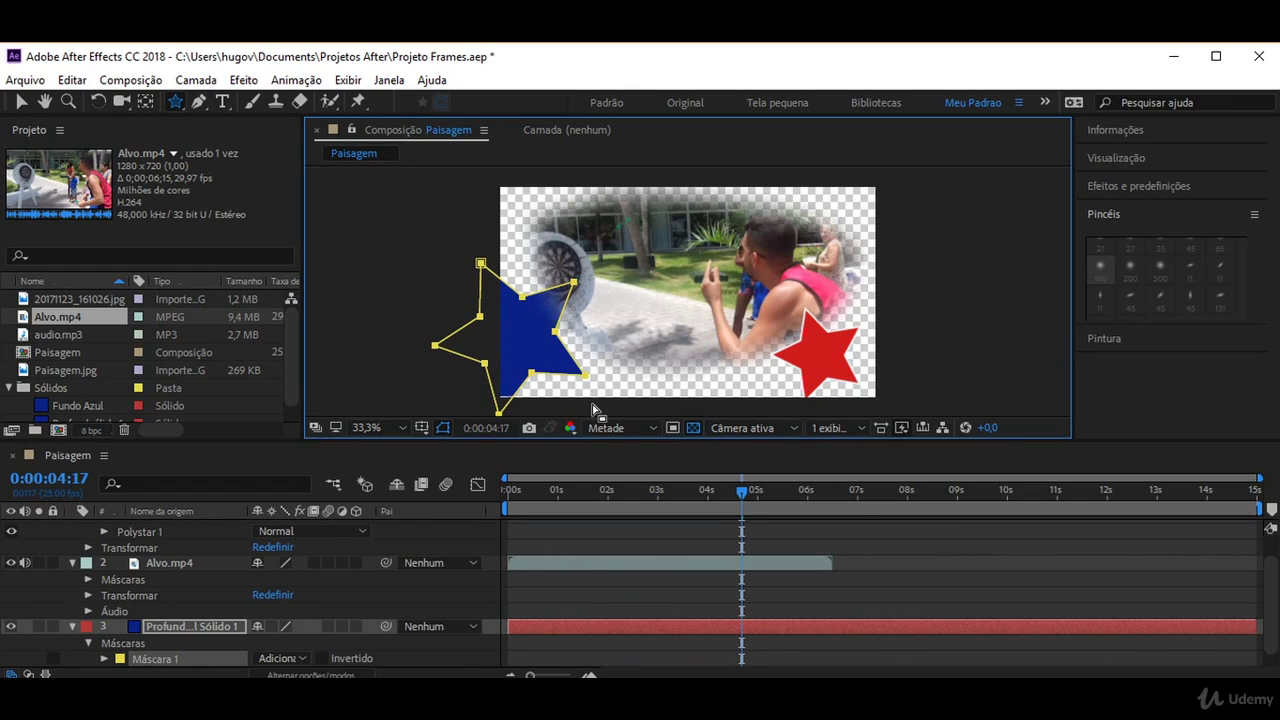
pyautogui.hotkey('ctrl', 'z')
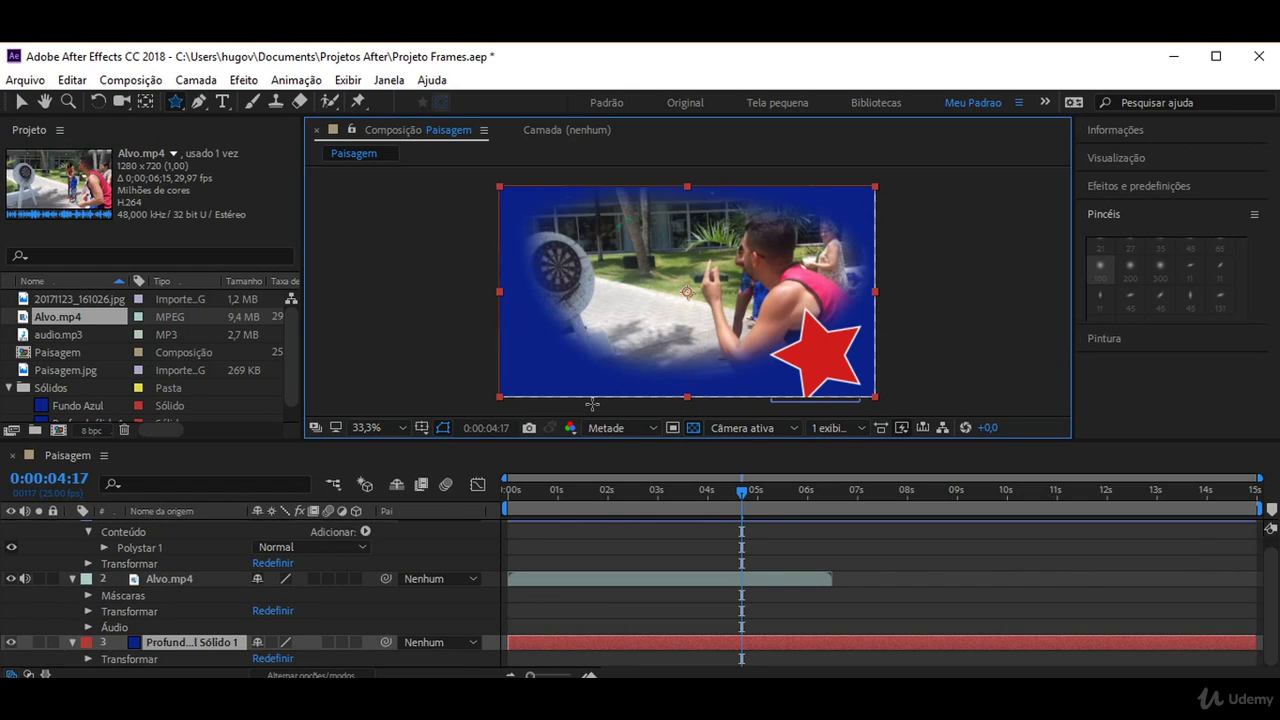
pyautogui.press("'")
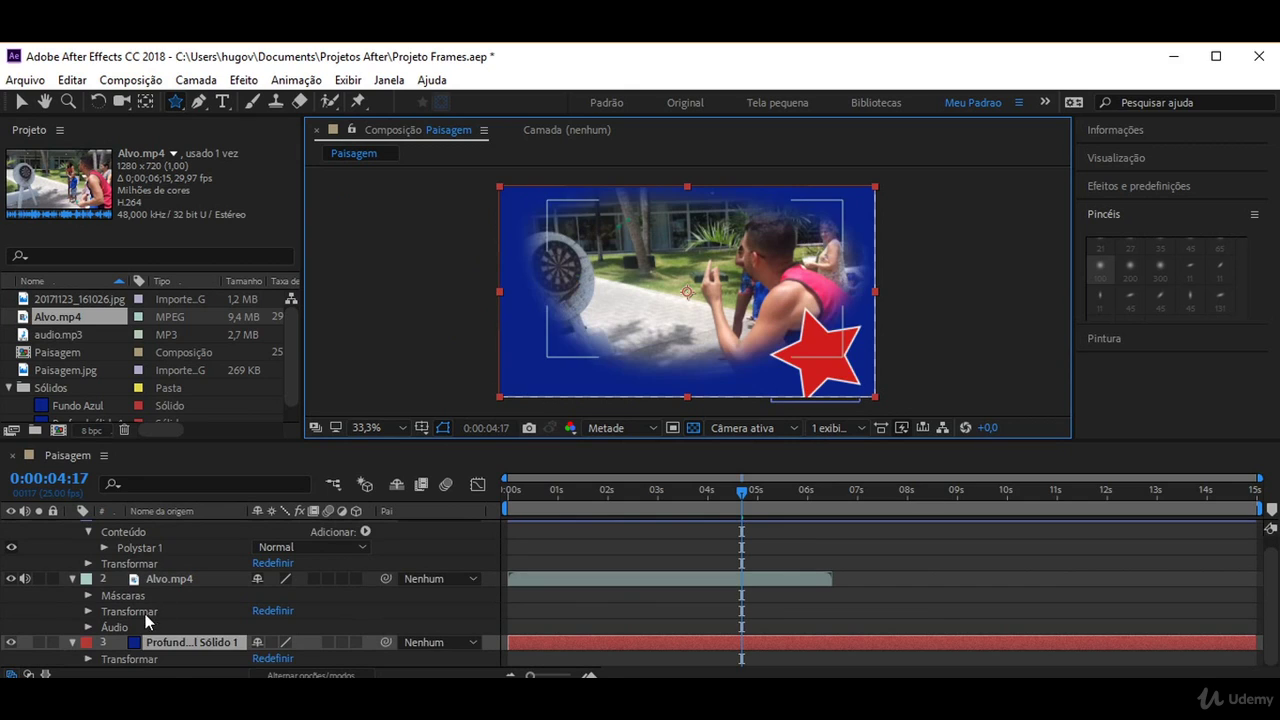
pyautogui.press("'")
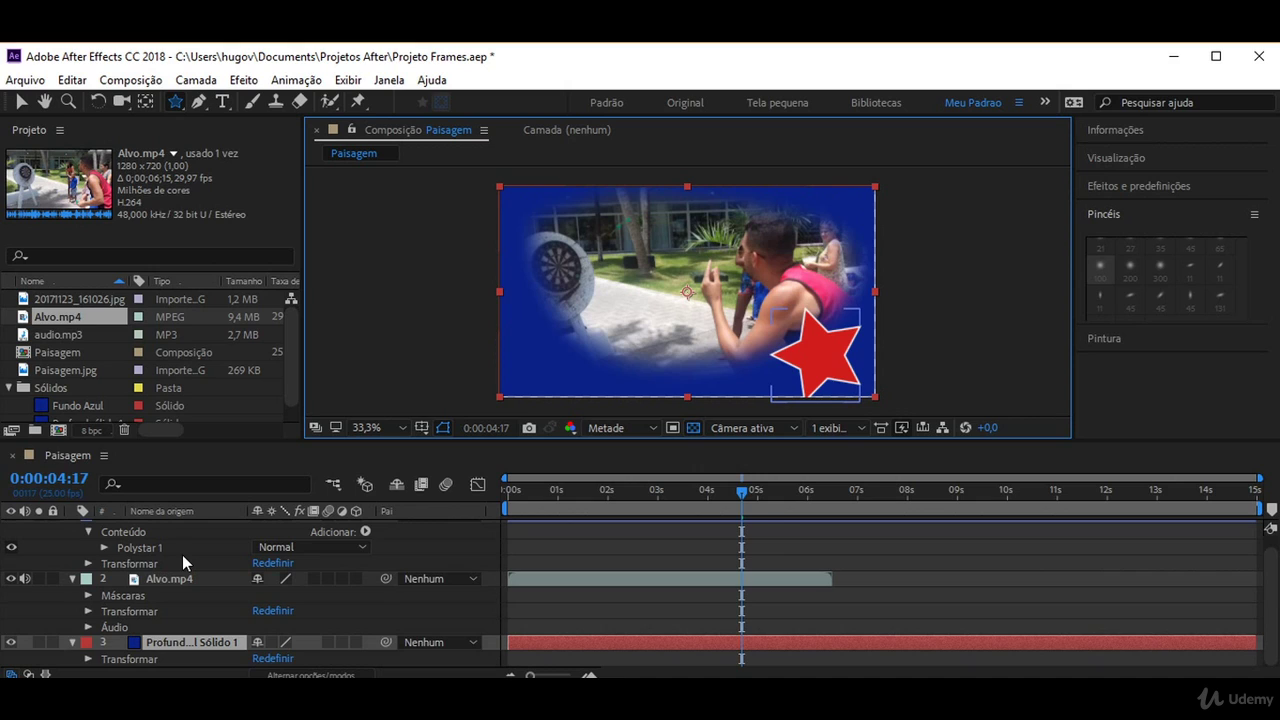
pyautogui.click(31, 100)
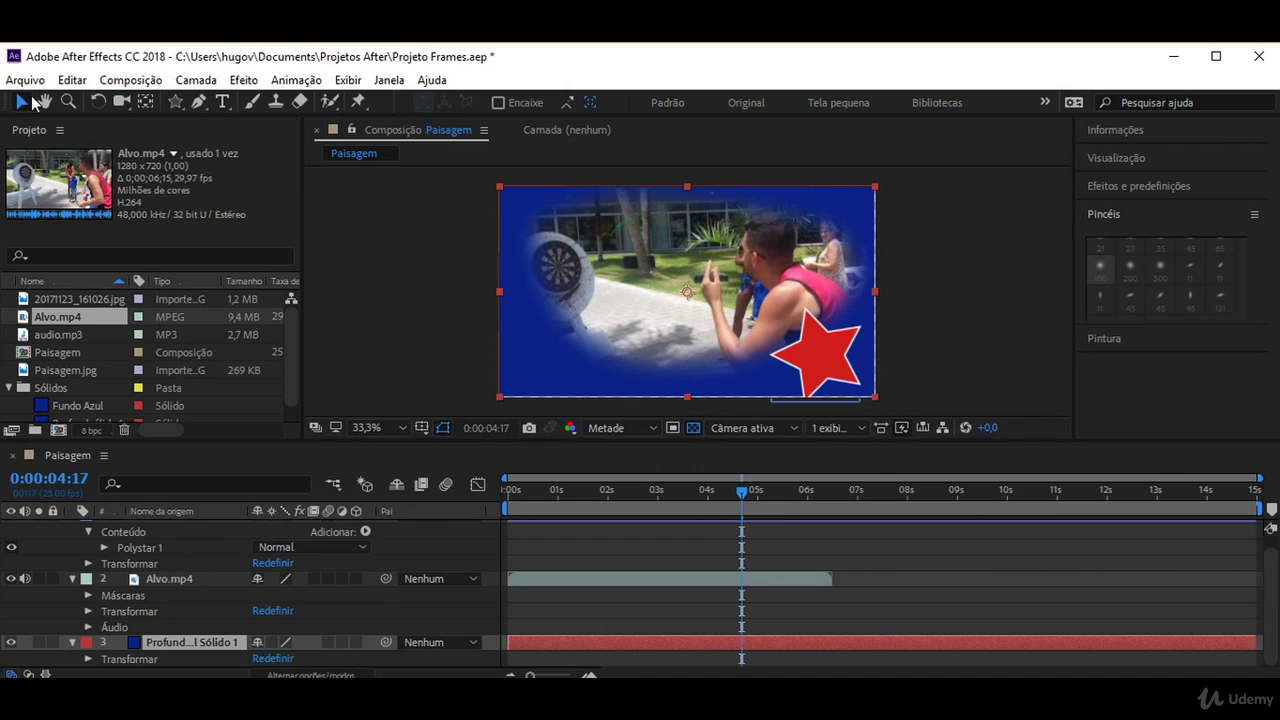
pyautogui.click(852, 350)
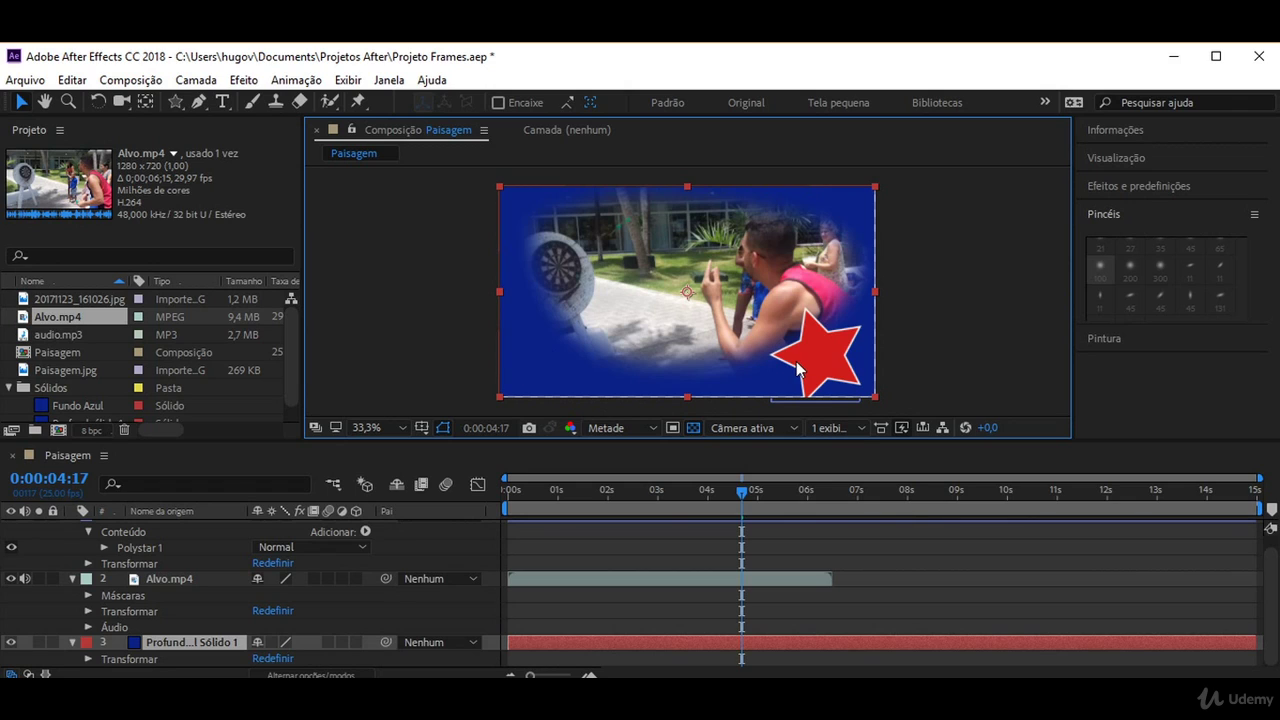
# Draw four ellipse masks on the blue solid at top-left, bottom-left, top-right and bottom-right corners
pyautogui.click(140, 646)
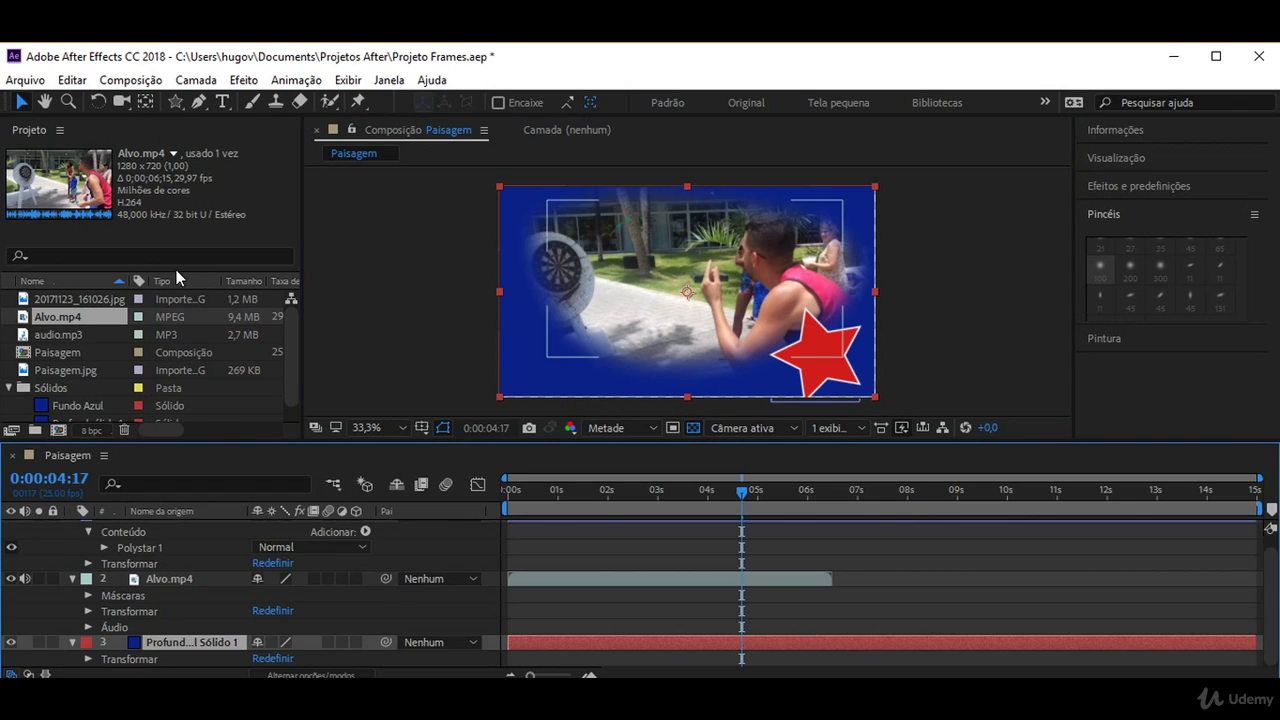
pyautogui.moveTo(177, 101); pyautogui.dragTo(255, 148)
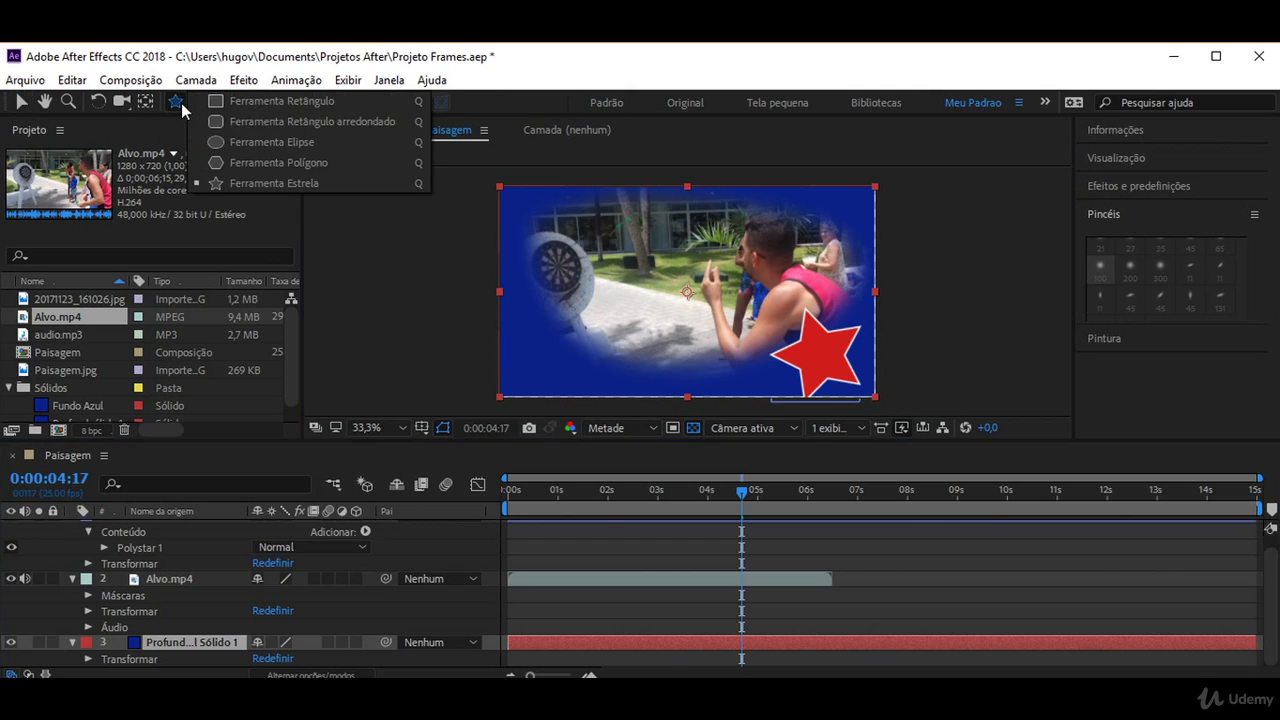
pyautogui.click(253, 145)
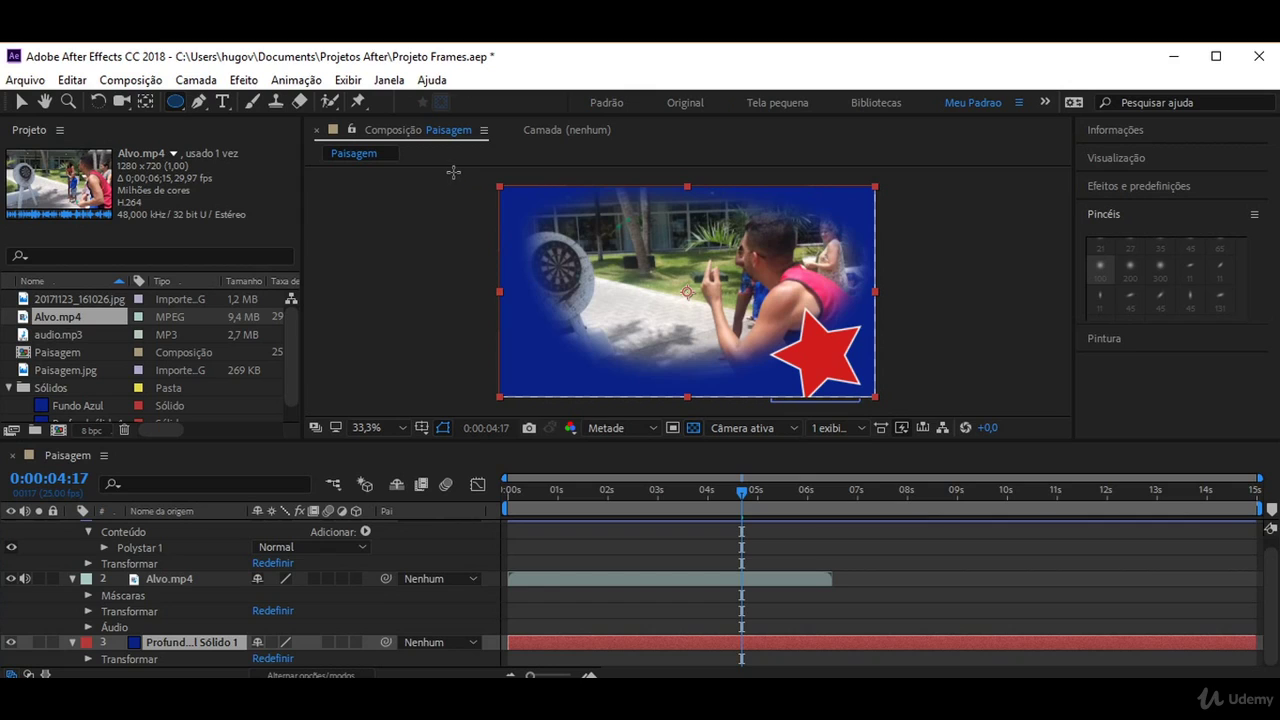
pyautogui.moveTo(456, 174)
pyautogui.mouseDown()
pyautogui.moveTo(540, 213)
pyautogui.moveTo(547, 230)
pyautogui.mouseUp()
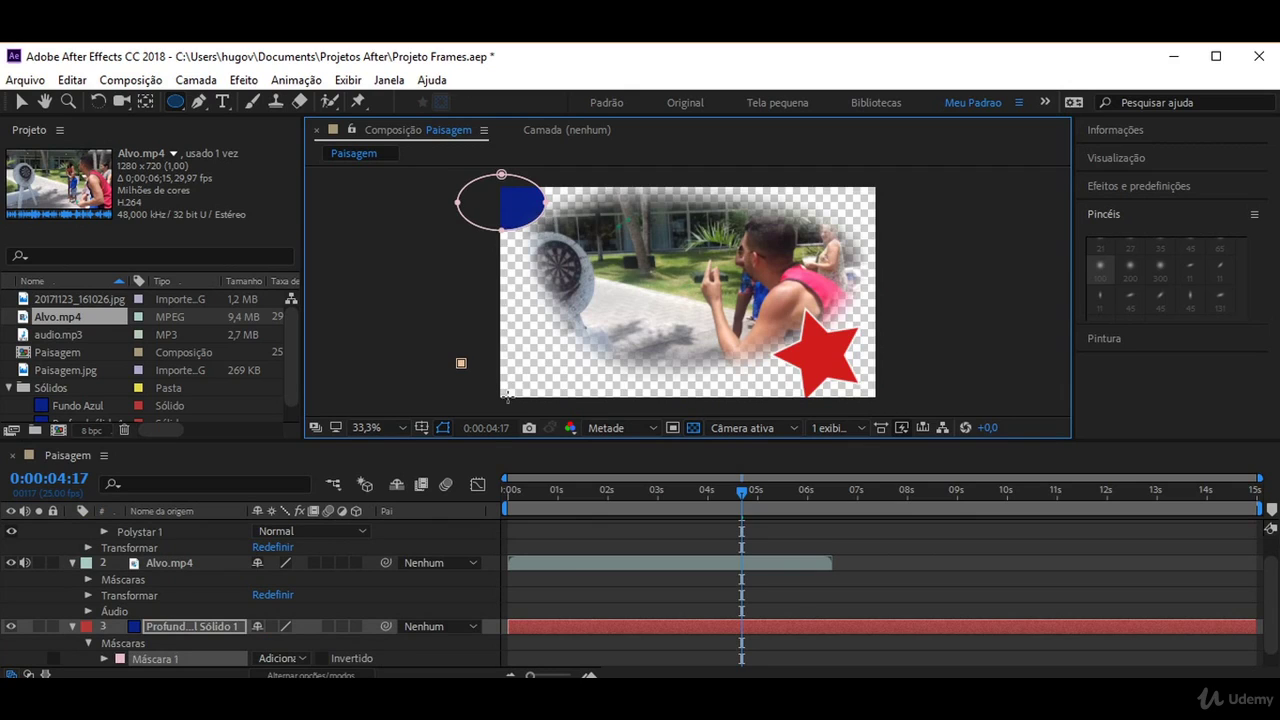
pyautogui.moveTo(461, 362); pyautogui.dragTo(543, 419)
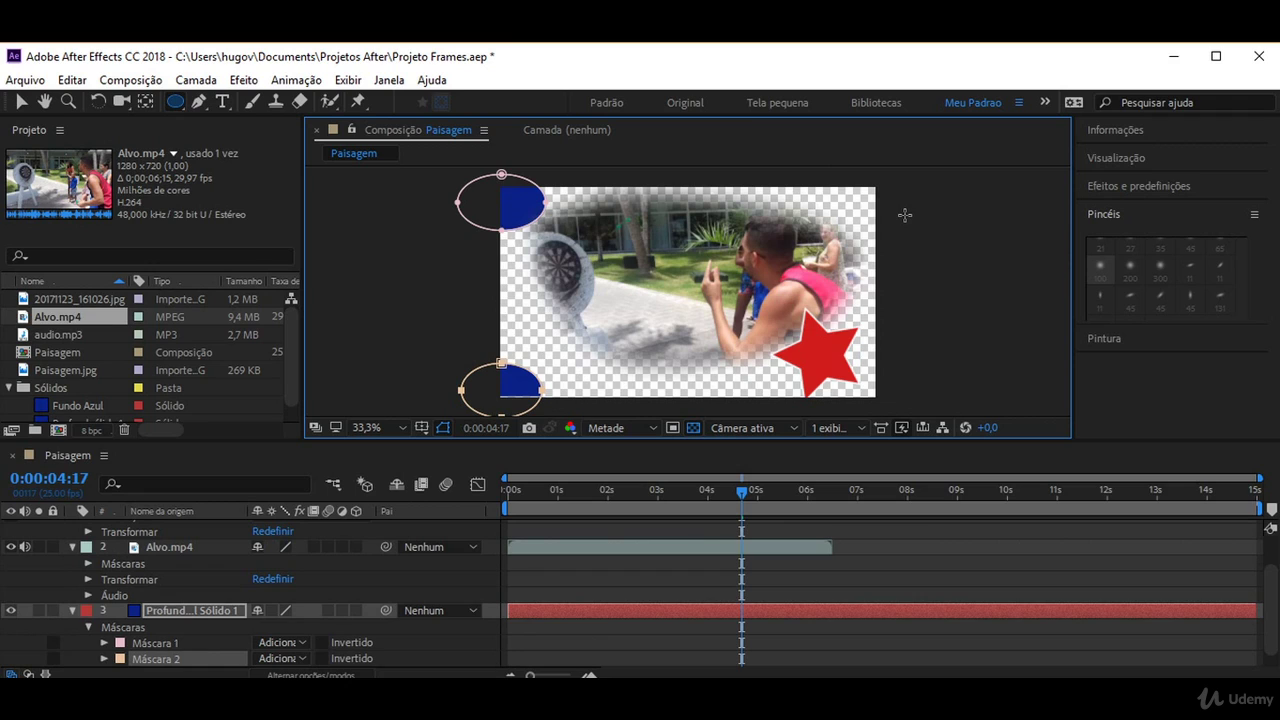
pyautogui.moveTo(898, 218); pyautogui.dragTo(843, 170)
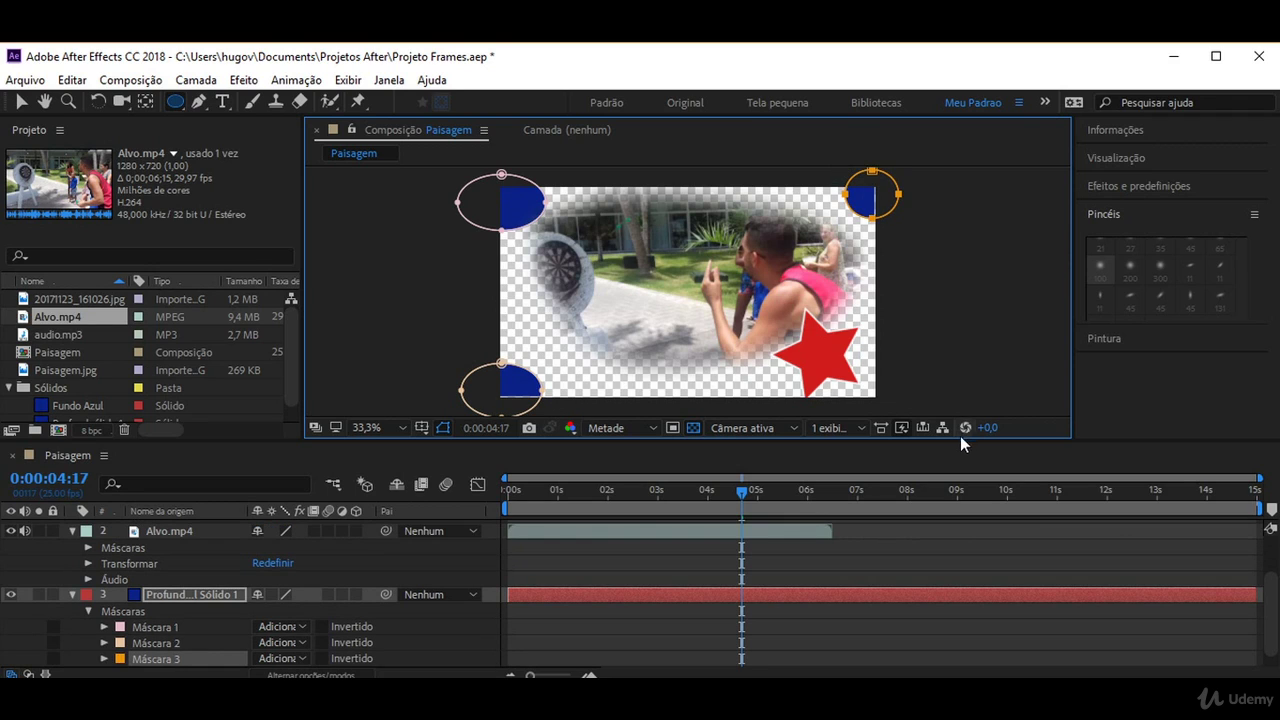
pyautogui.click(909, 378)
pyautogui.moveTo(853, 404); pyautogui.dragTo(849, 403)
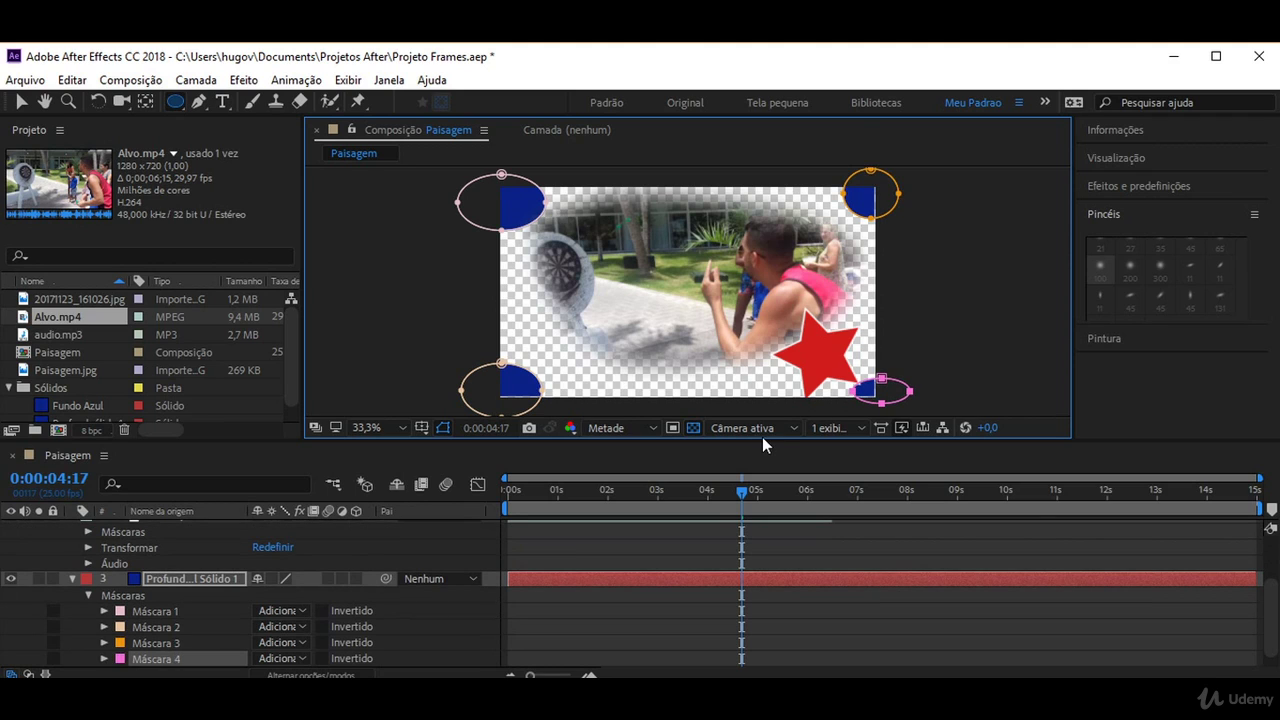